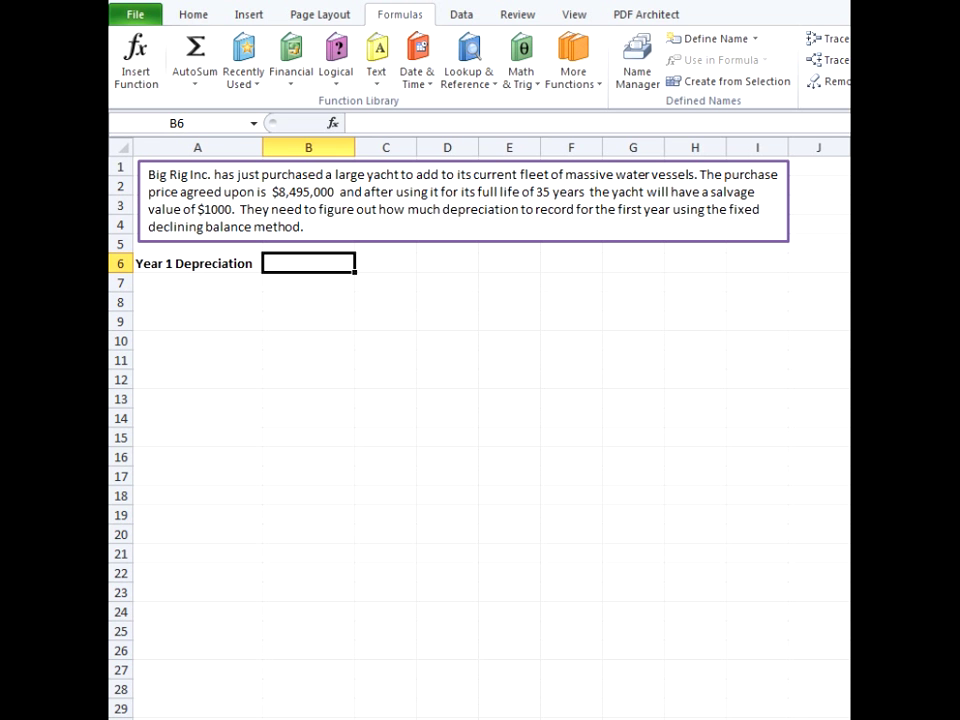
Step: Read the DB function's description in Insert Function, then cancel, leaving B6 empty
click(333, 122)
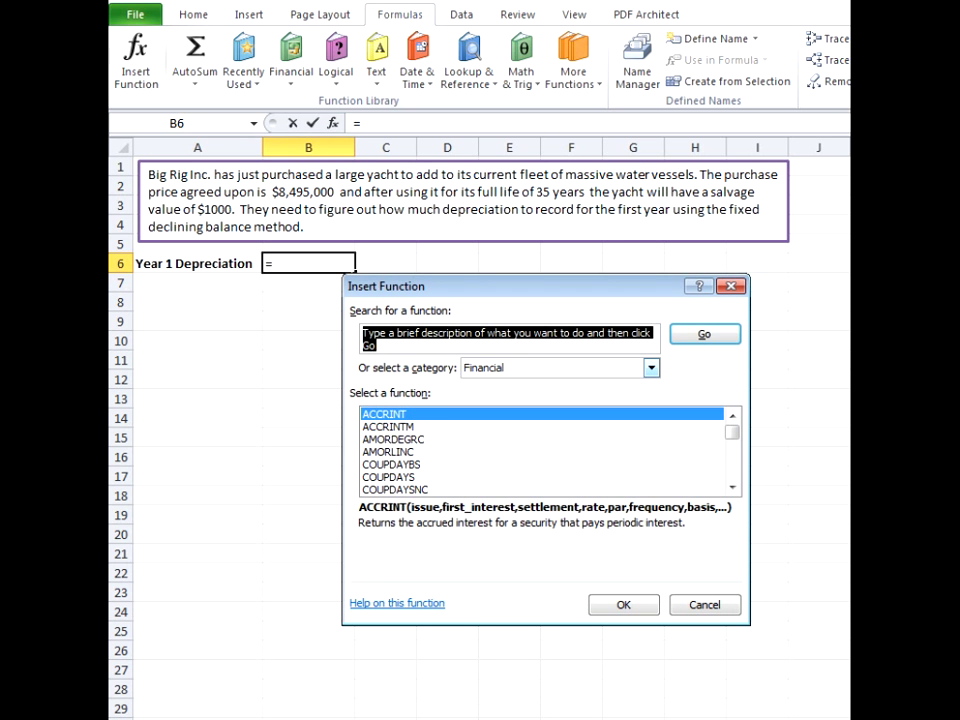
click(732, 487)
click(732, 487)
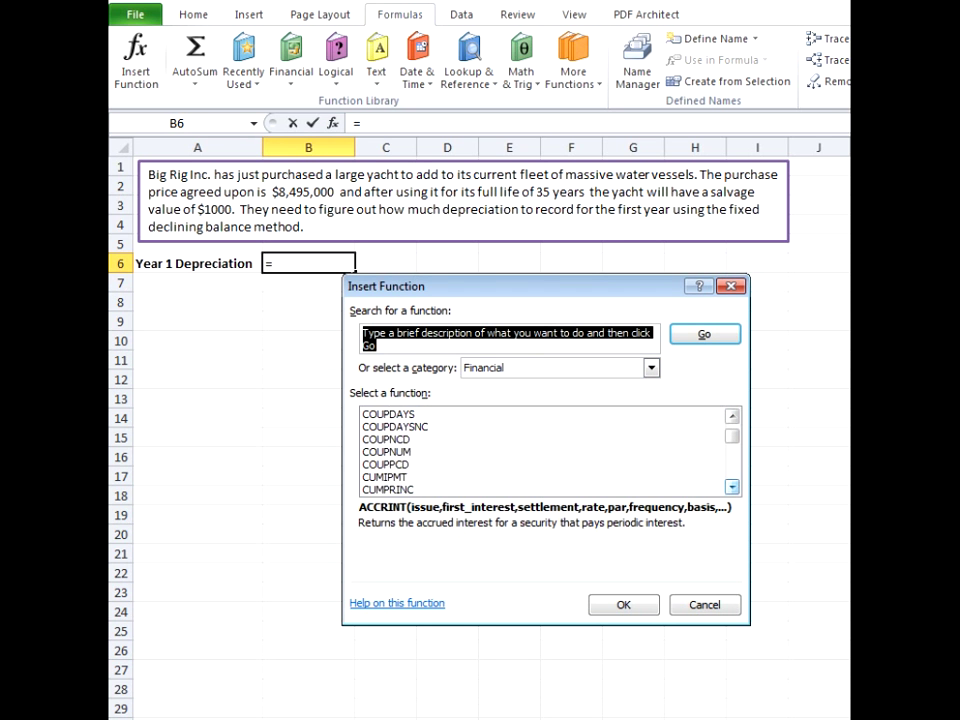
click(732, 487)
click(732, 487)
click(732, 487)
click(732, 487)
click(380, 451)
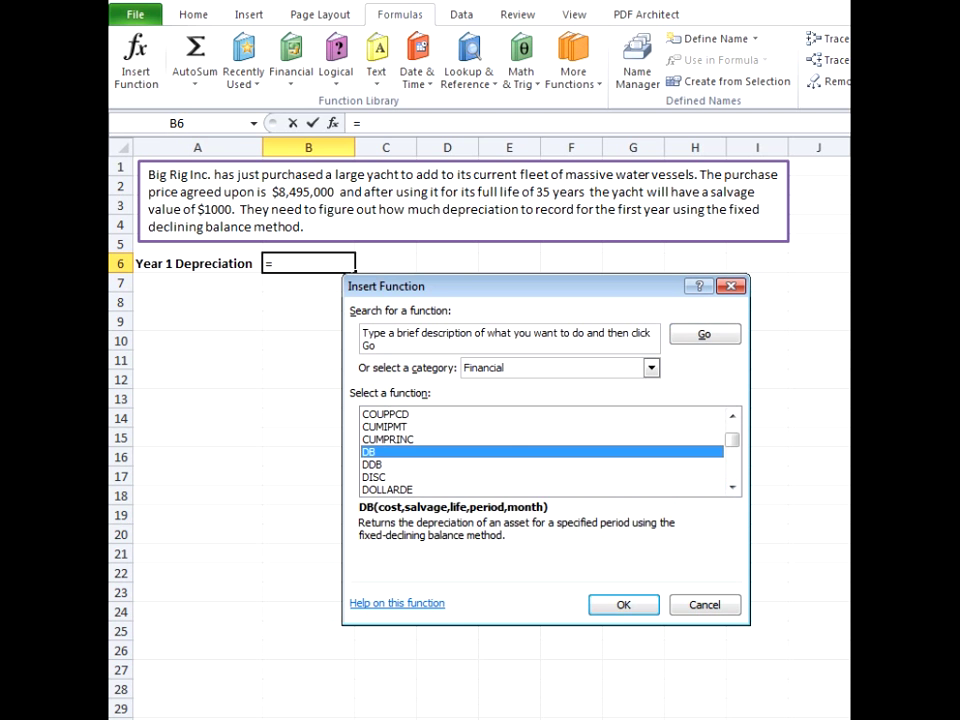
key(Escape)
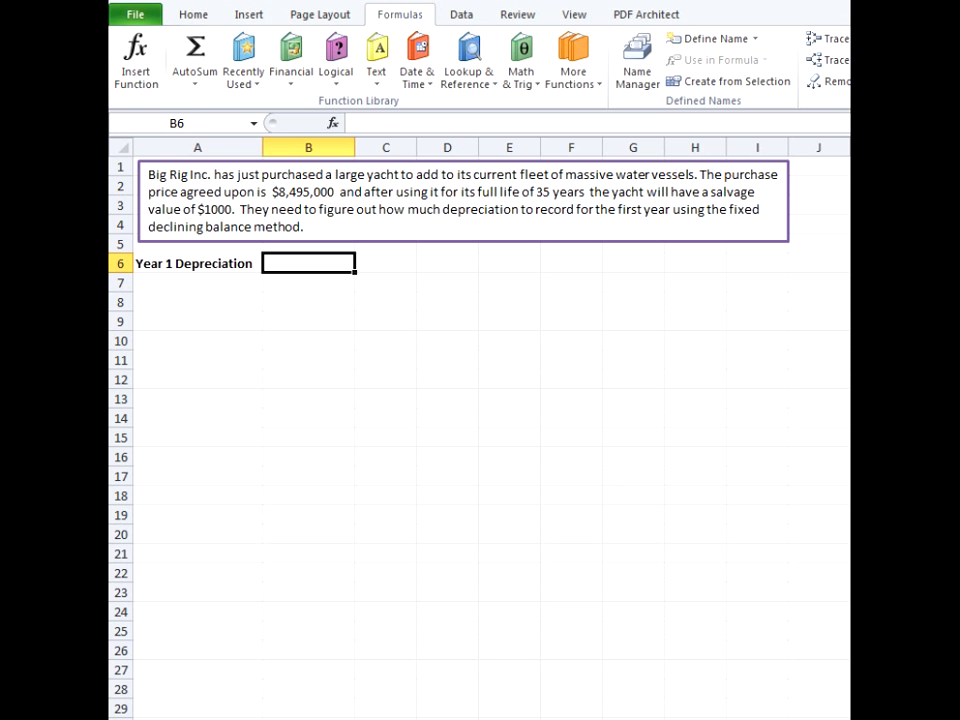
Step: Start B6's formula as =DB(8495000,1000, with the yacht's cost and salvage value
text(=DB)
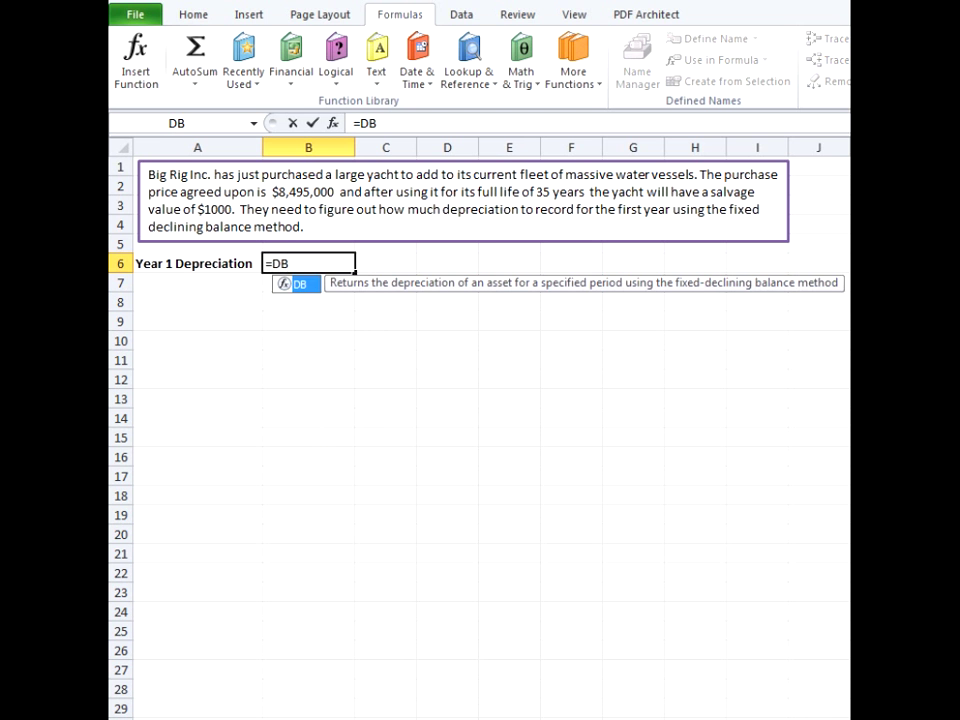
text(()
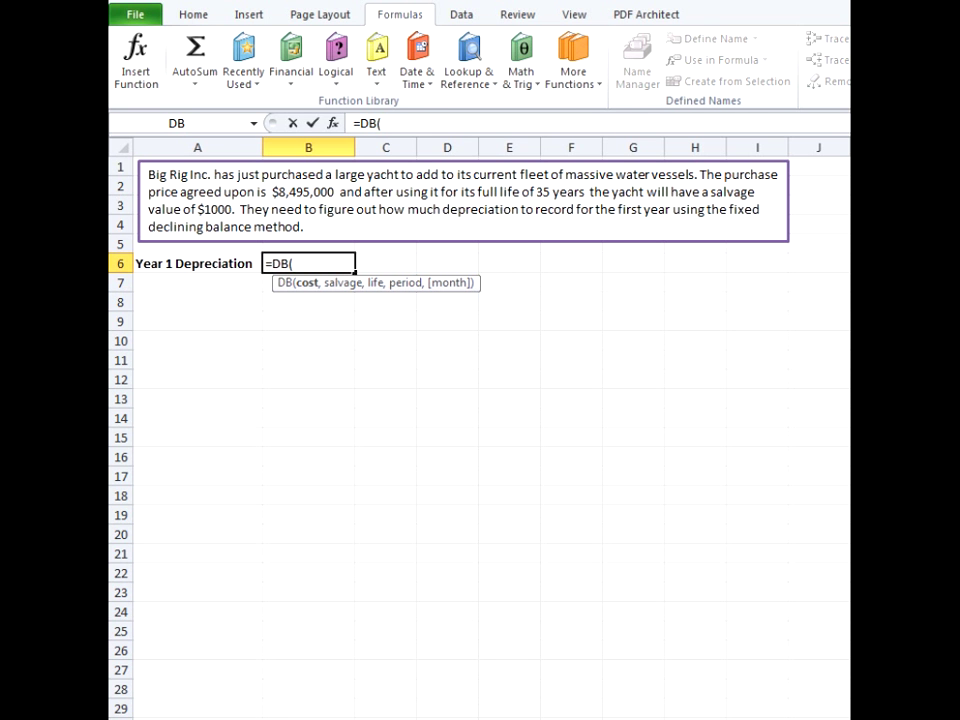
text(8495000)
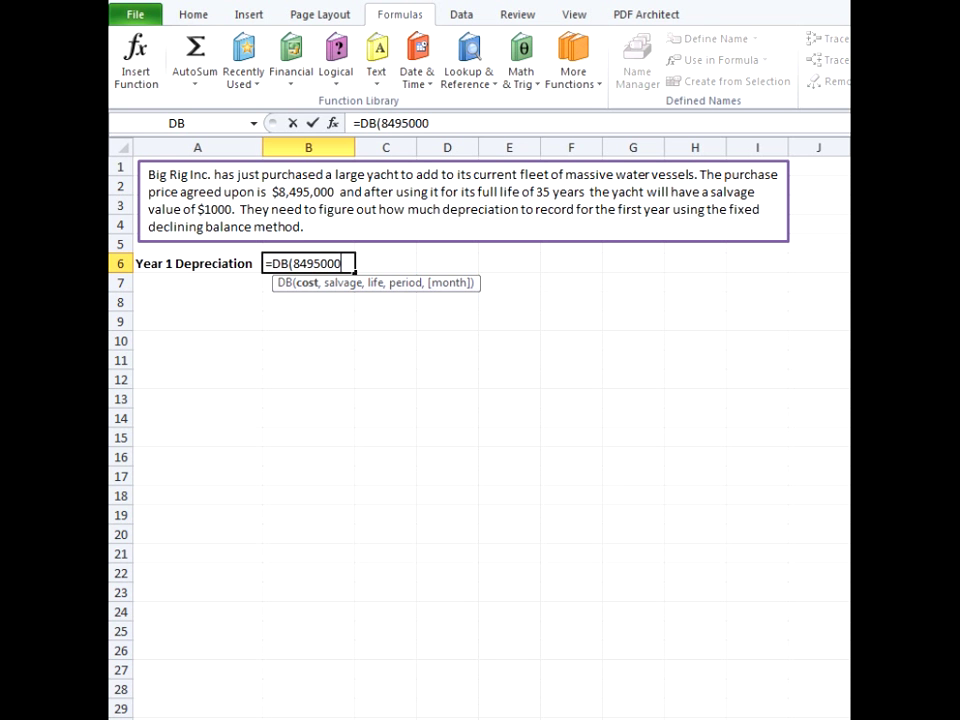
text(,)
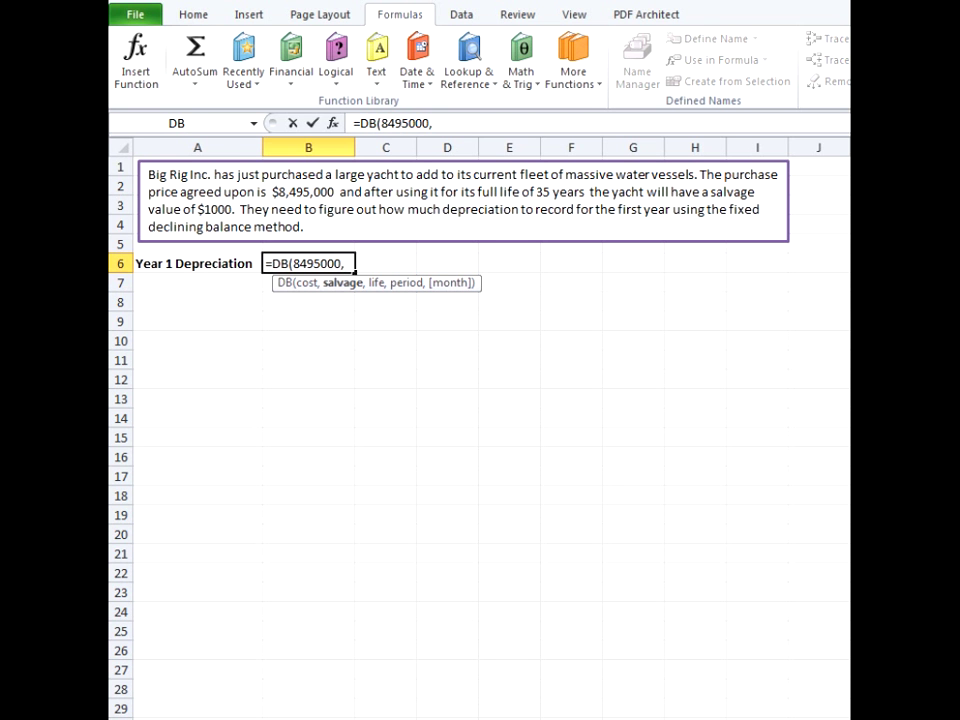
text(1000,)
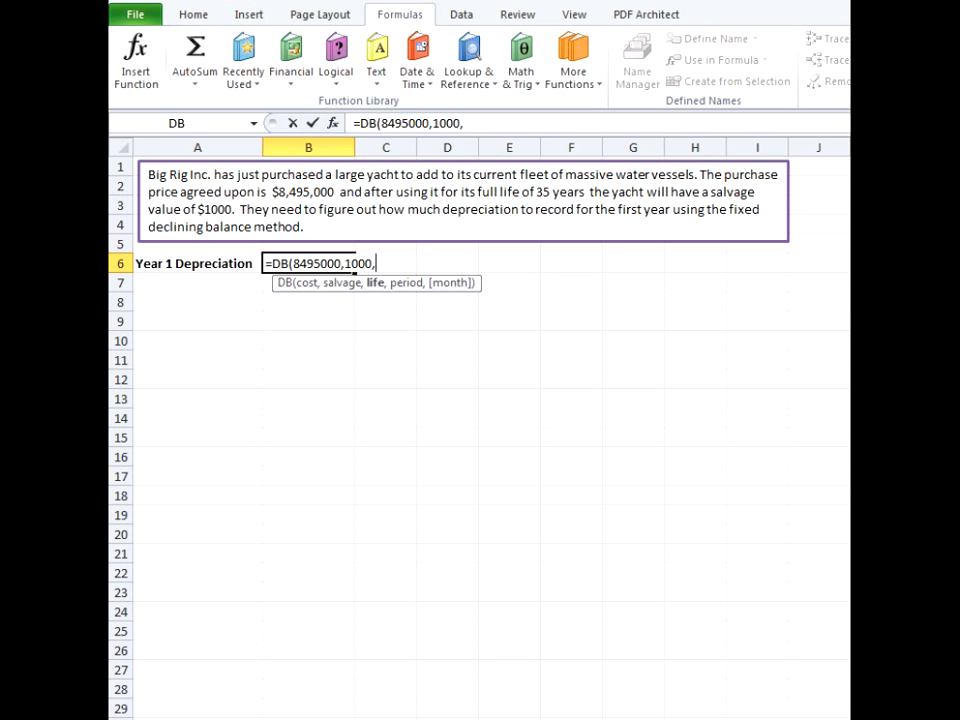
Step: Finish B6's DB formula with life 35, period 1, month 12, giving $1,936,860.00
text(35,)
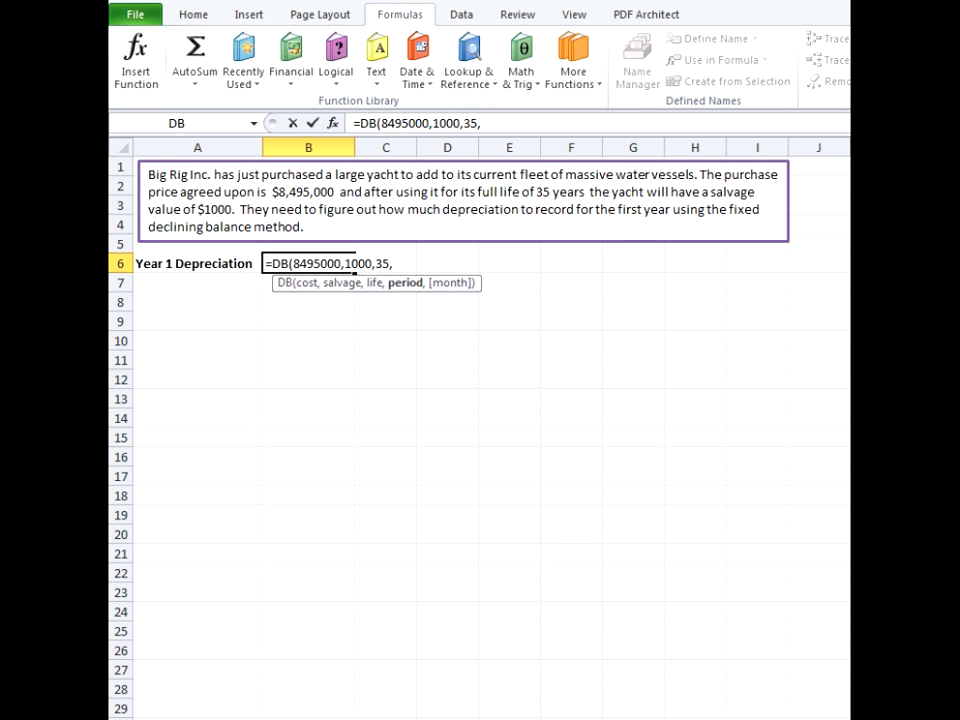
text(1,)
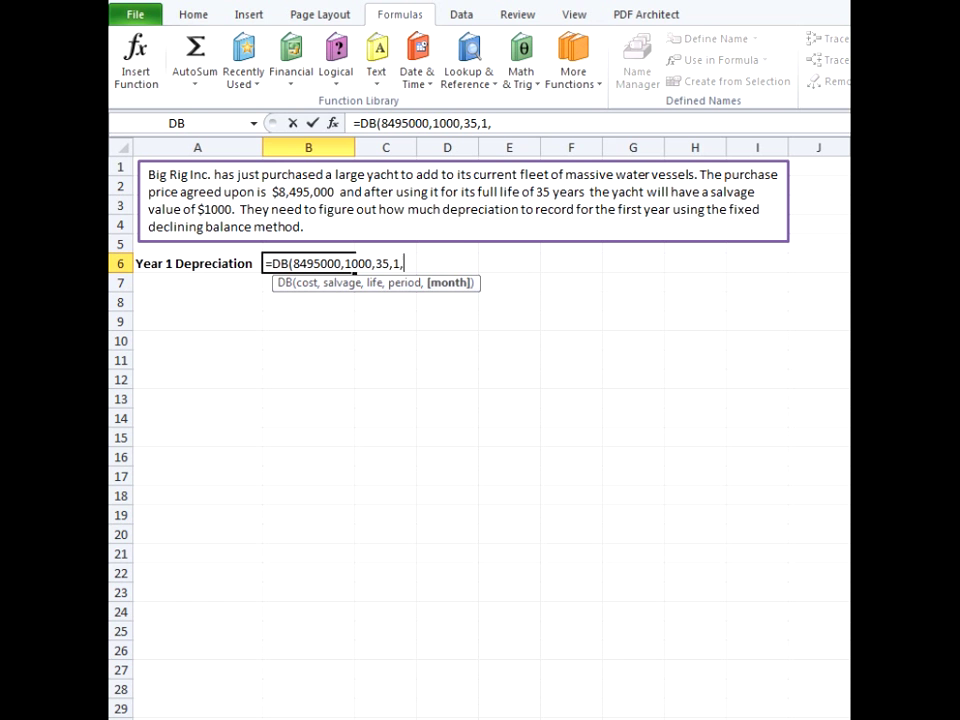
text(12))
key(Return)
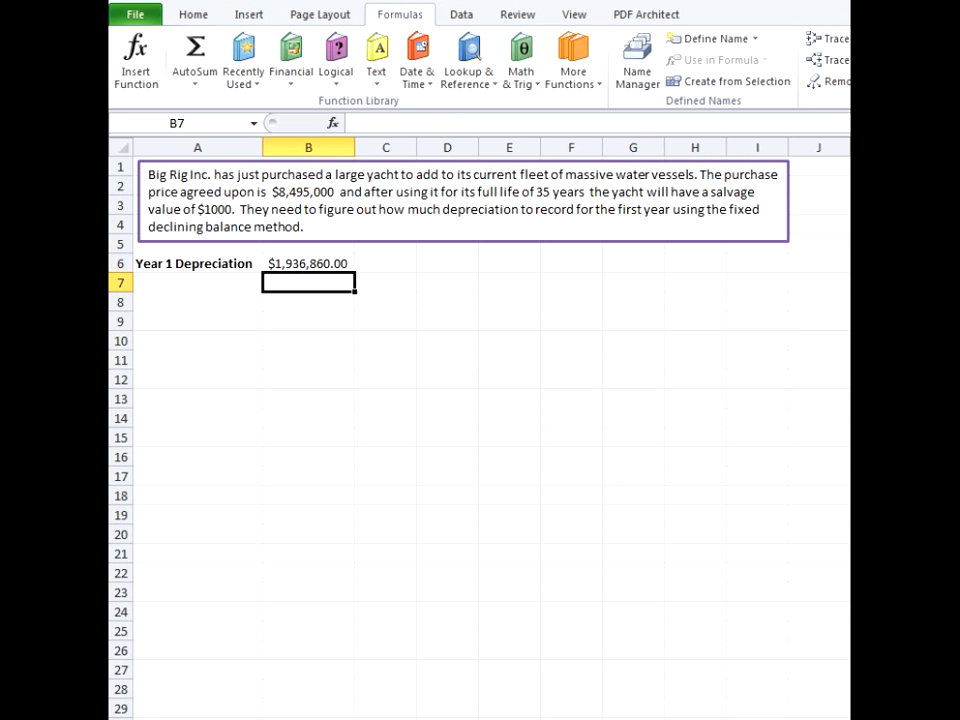
Step: Shorten B6's formula to =DB(8495000,1000,35,1), removing the month argument ,12
click(342, 263)
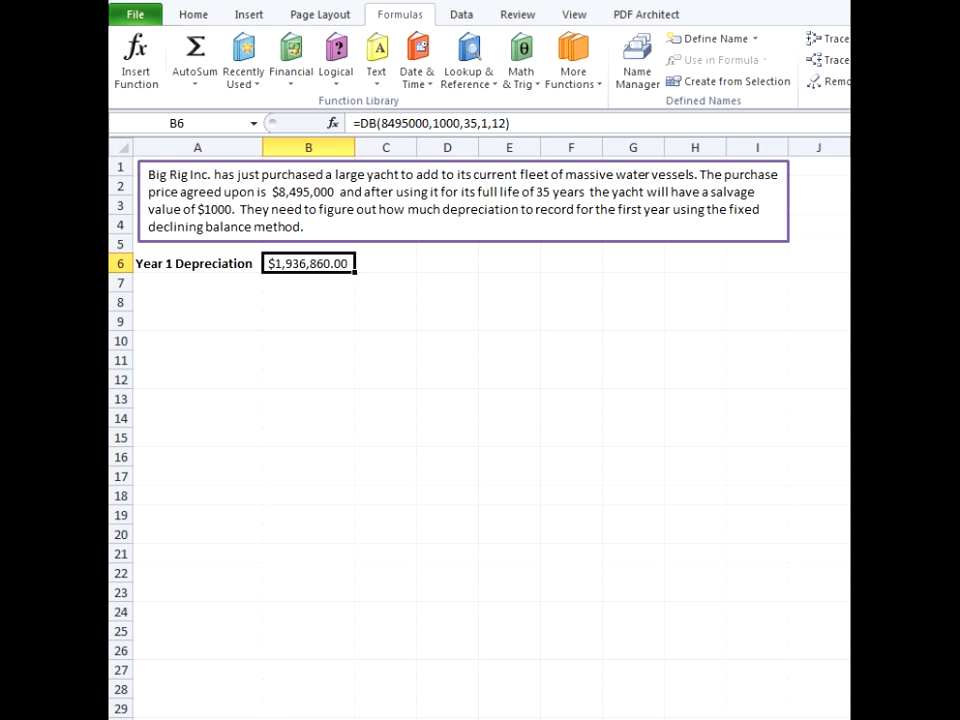
double_click(342, 263)
key(End)
key(Left)
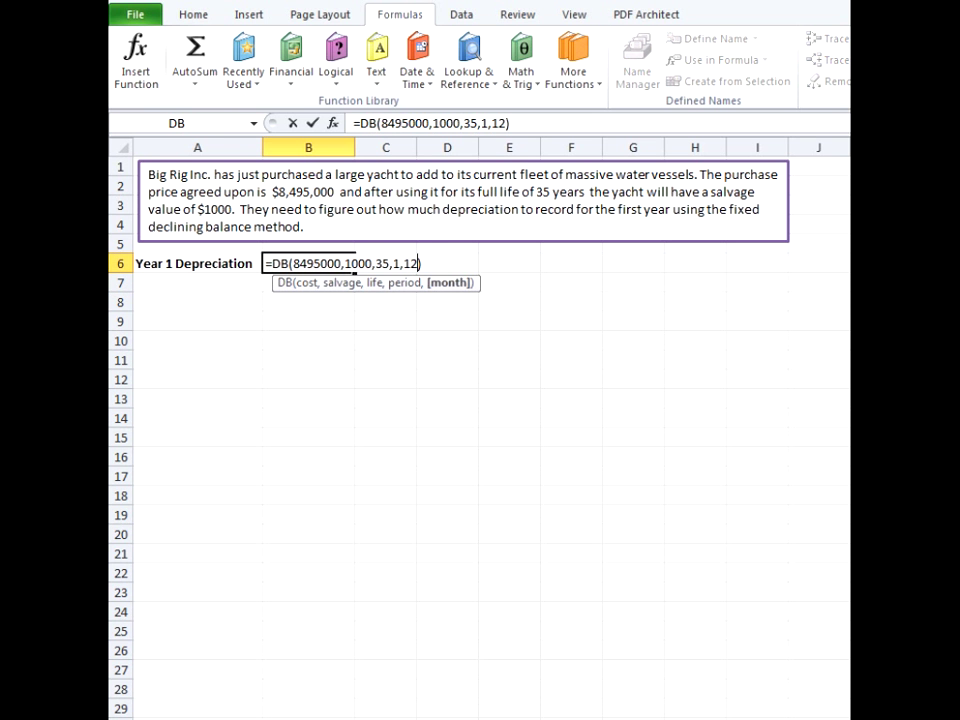
key(BackSpace)
key(BackSpace)
key(BackSpace)
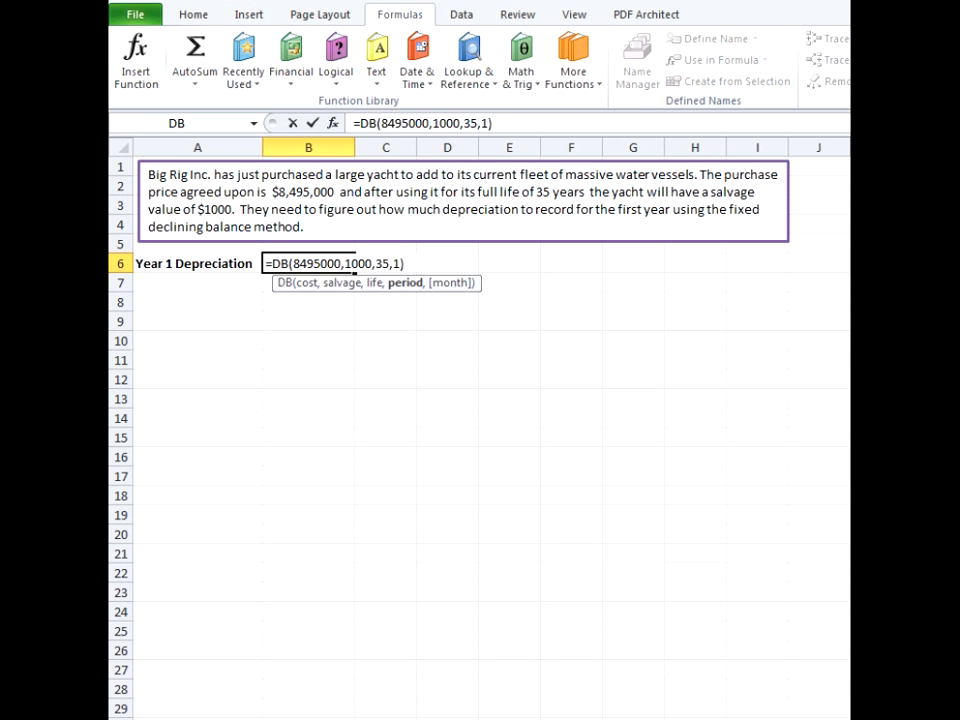
key(Return)
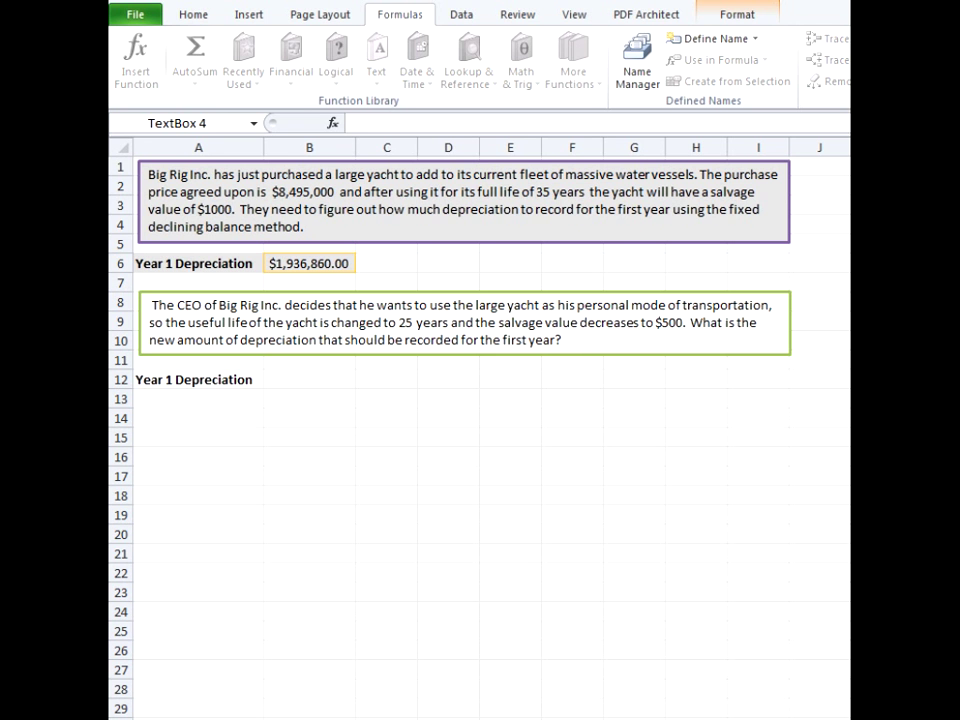
Step: Select B12 for the revised 25-year, $500-salvage Year 1 Depreciation
click(309, 379)
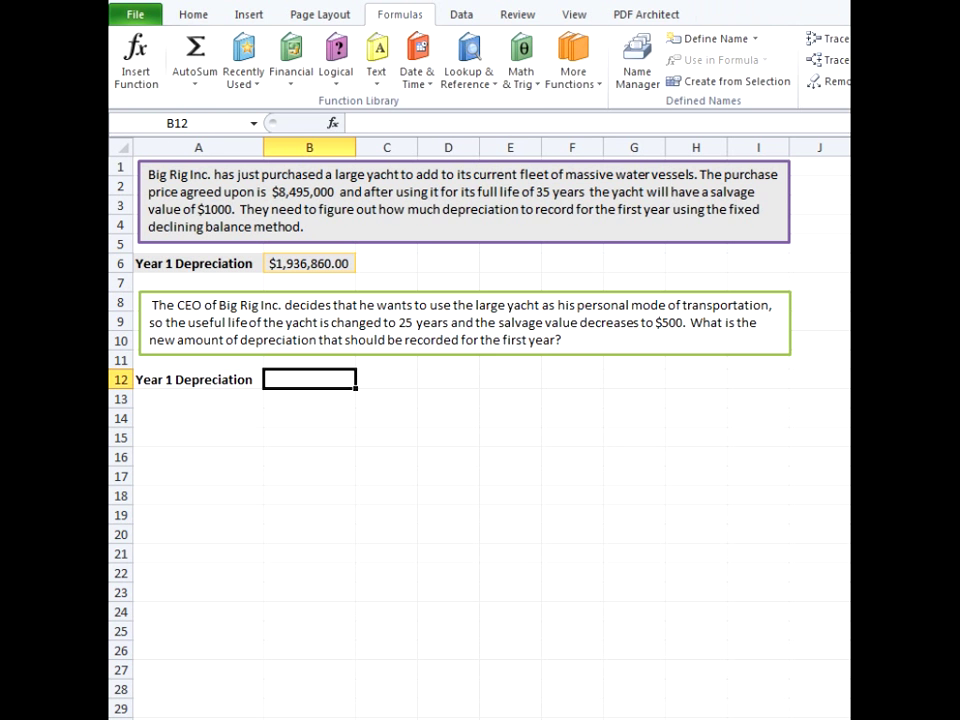
Step: Enter =DB(8495000,500,25,1,12) in B12, giving $2,743,885.00
key(F2)
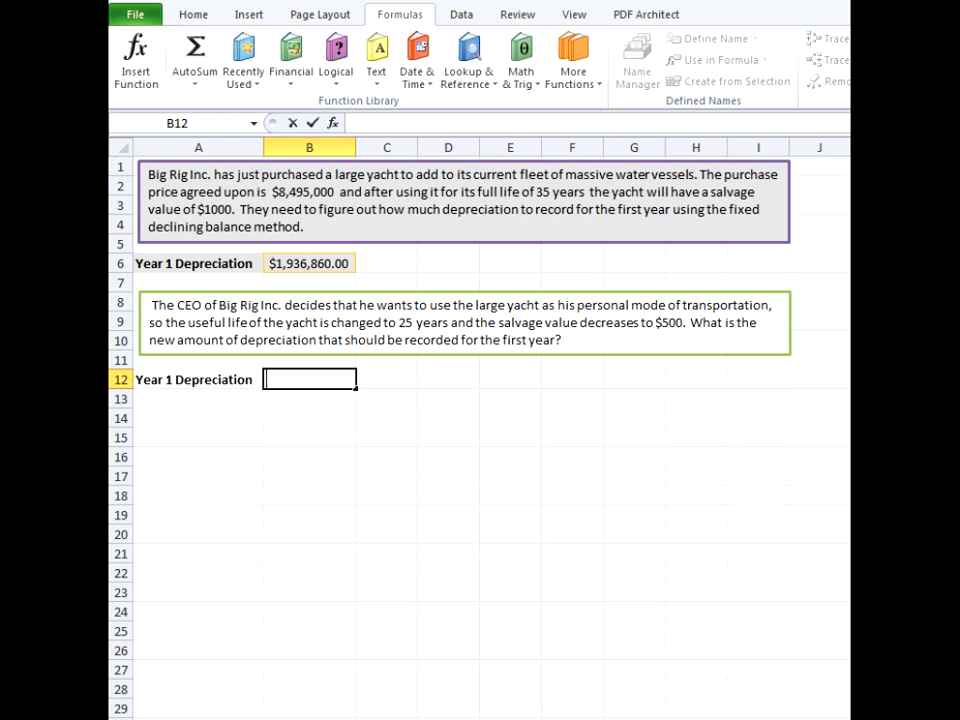
text(=DB()
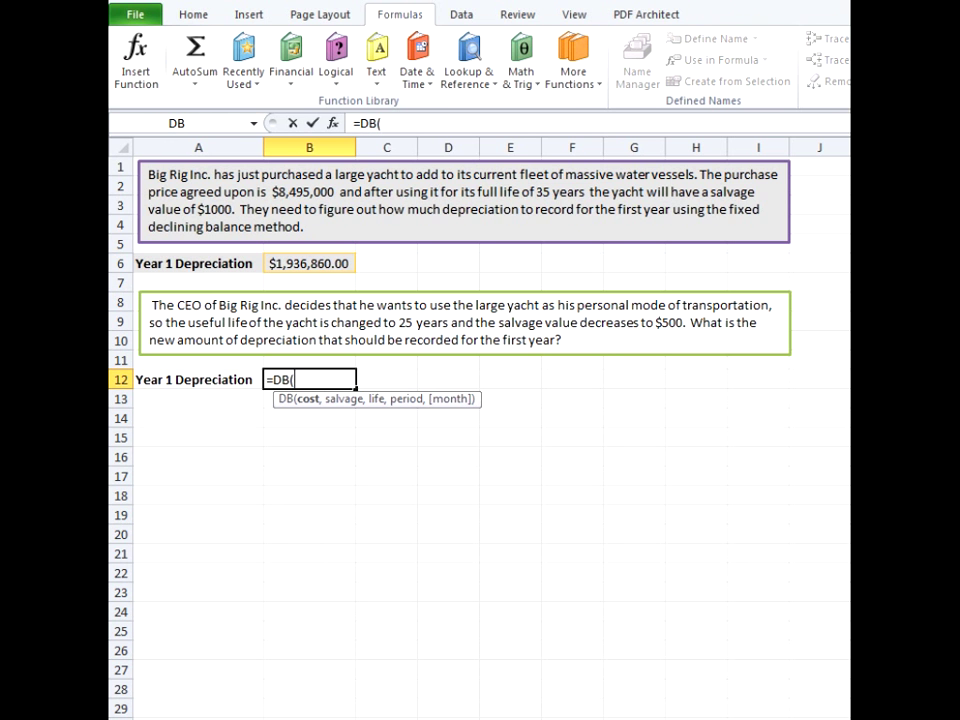
text(8495000,)
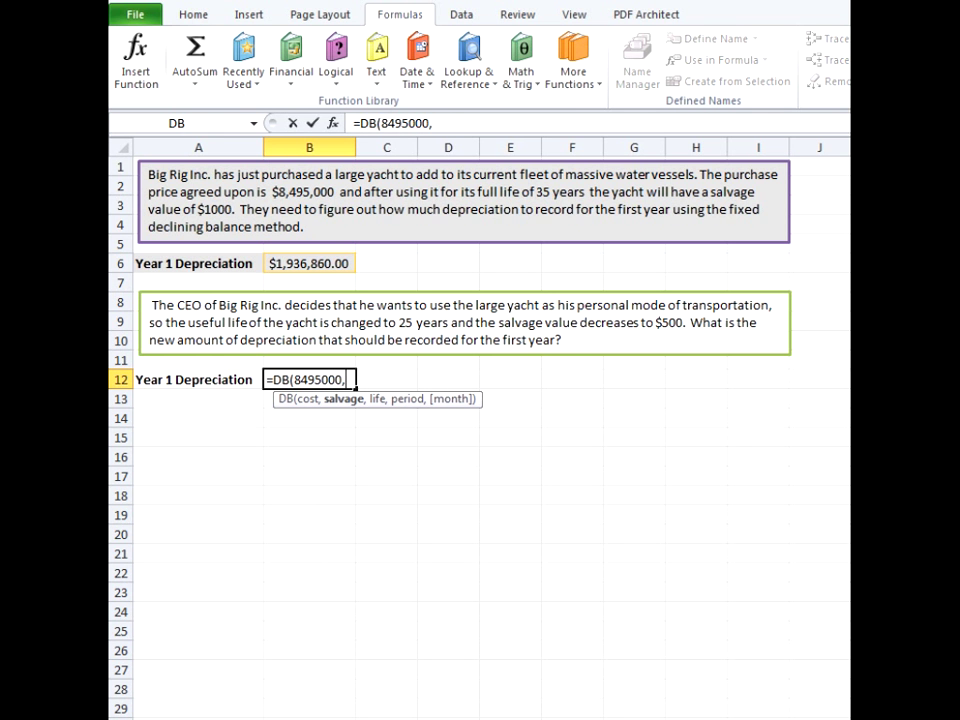
text(500,)
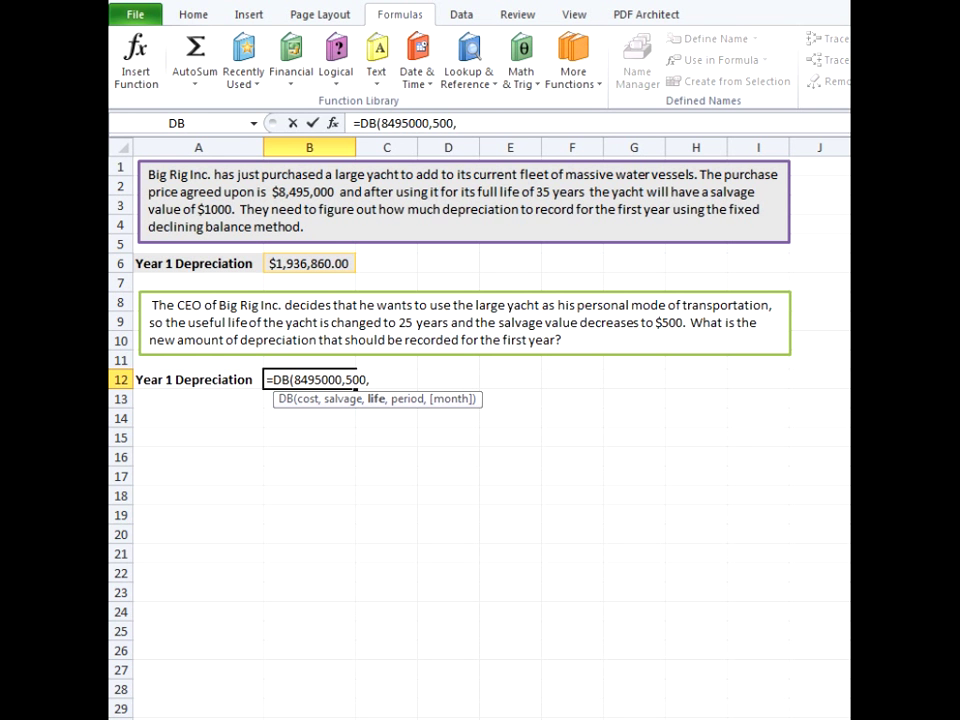
text(25)
text(,)
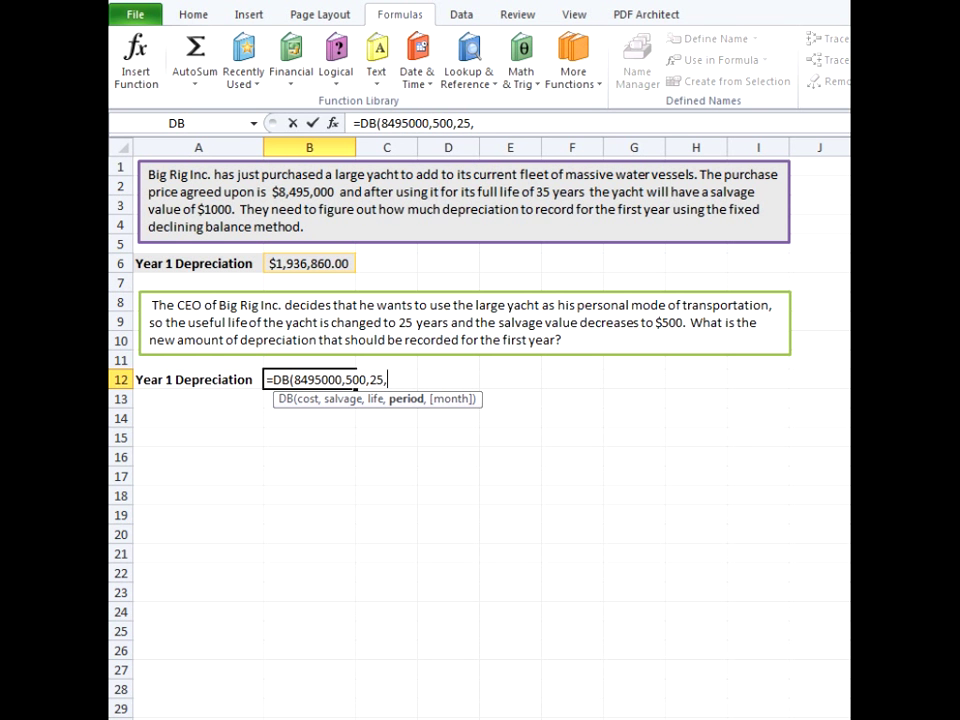
text(1,)
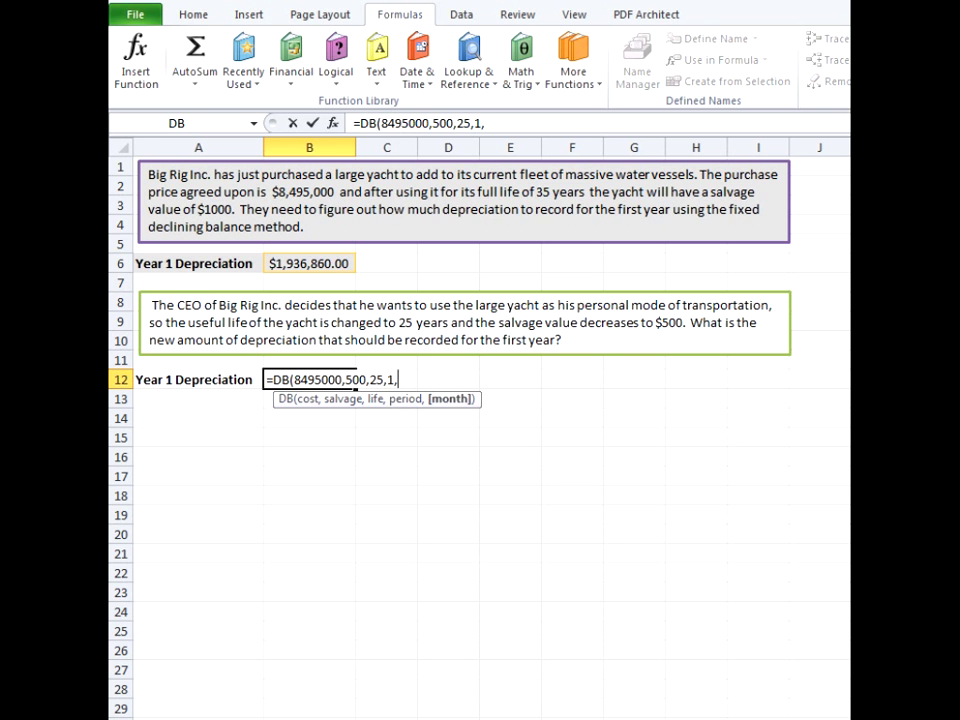
text(12))
key(Return)
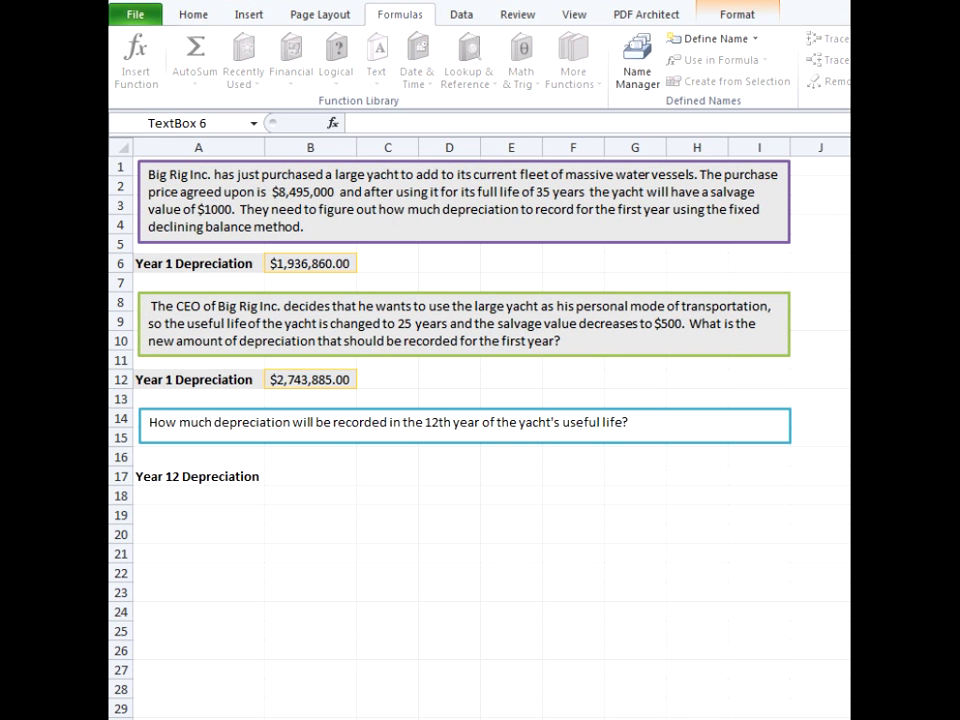
Step: Enter =DB(8495000,500,25,12,12) in B17, giving Year 12 depreciation of $37,570.01
click(310, 476)
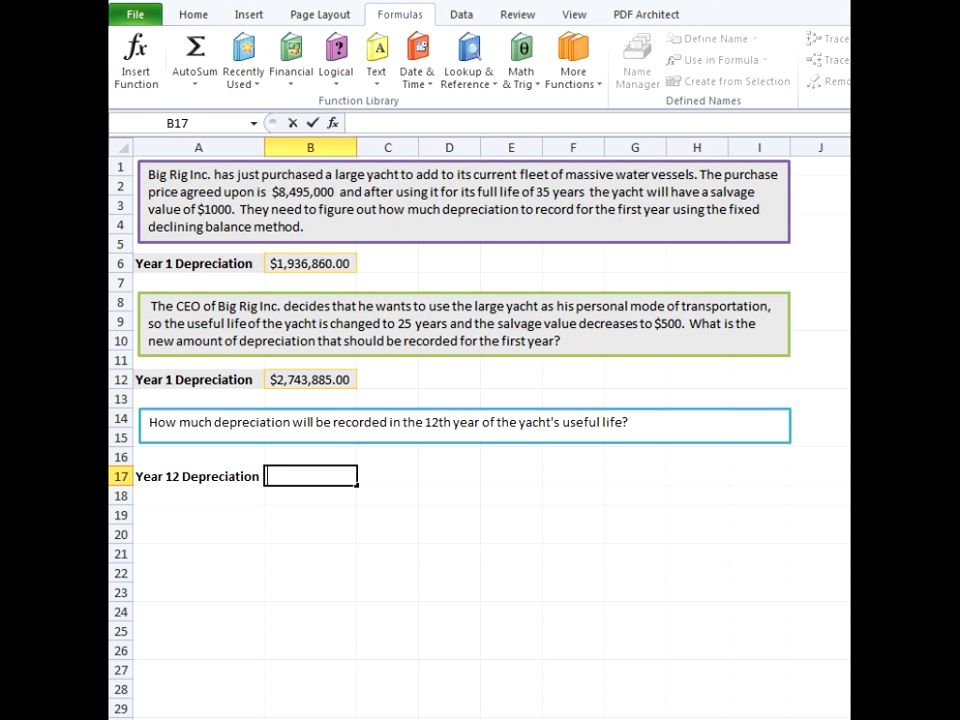
text(=DB()
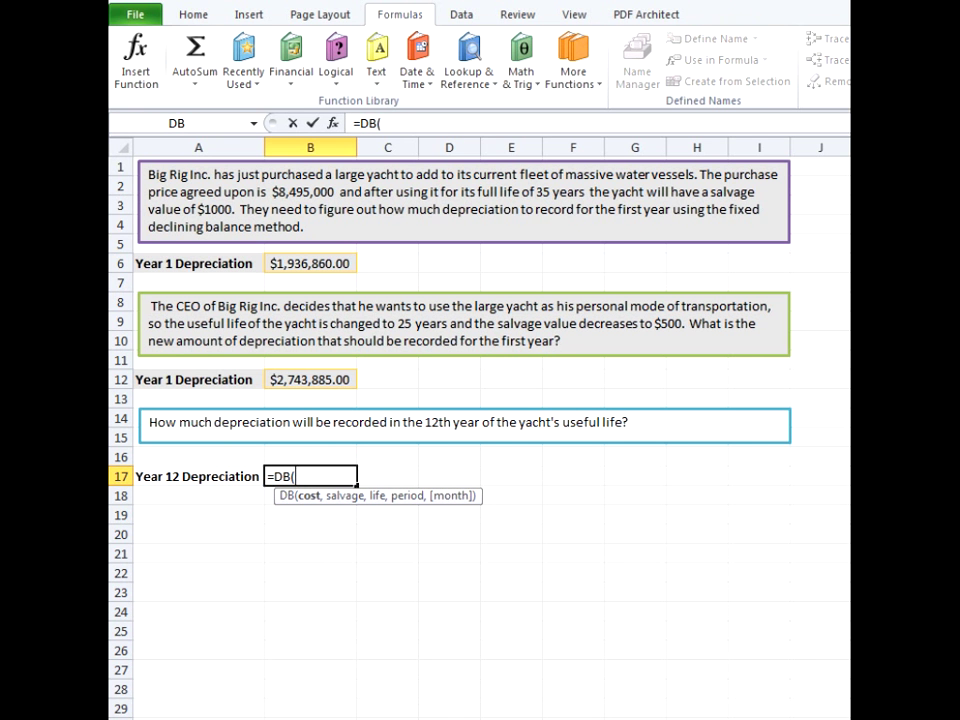
text(8495000)
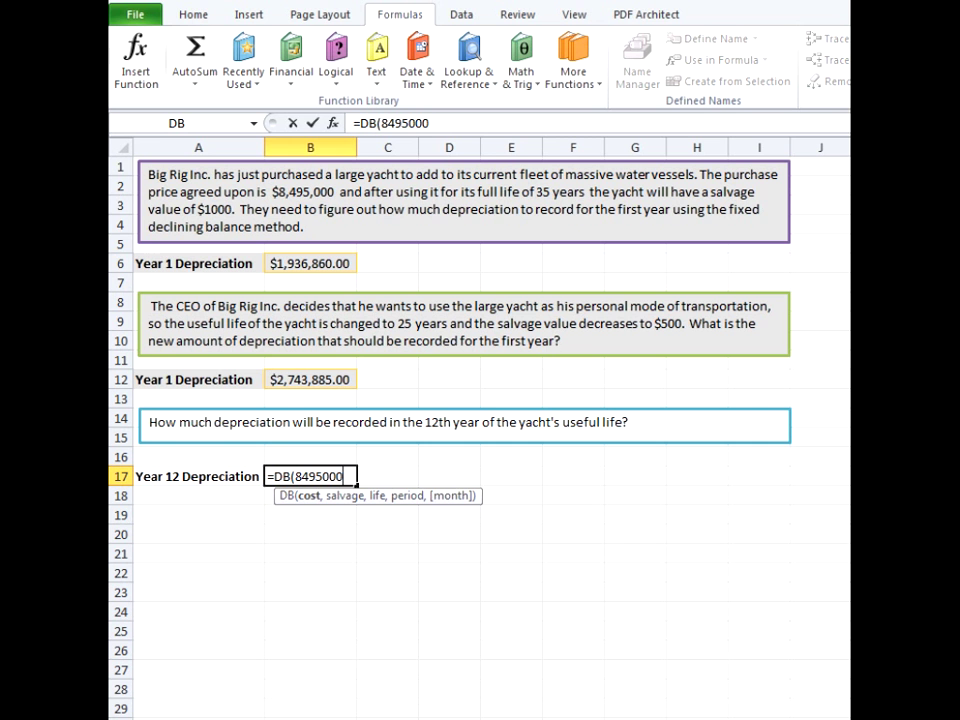
text(,)
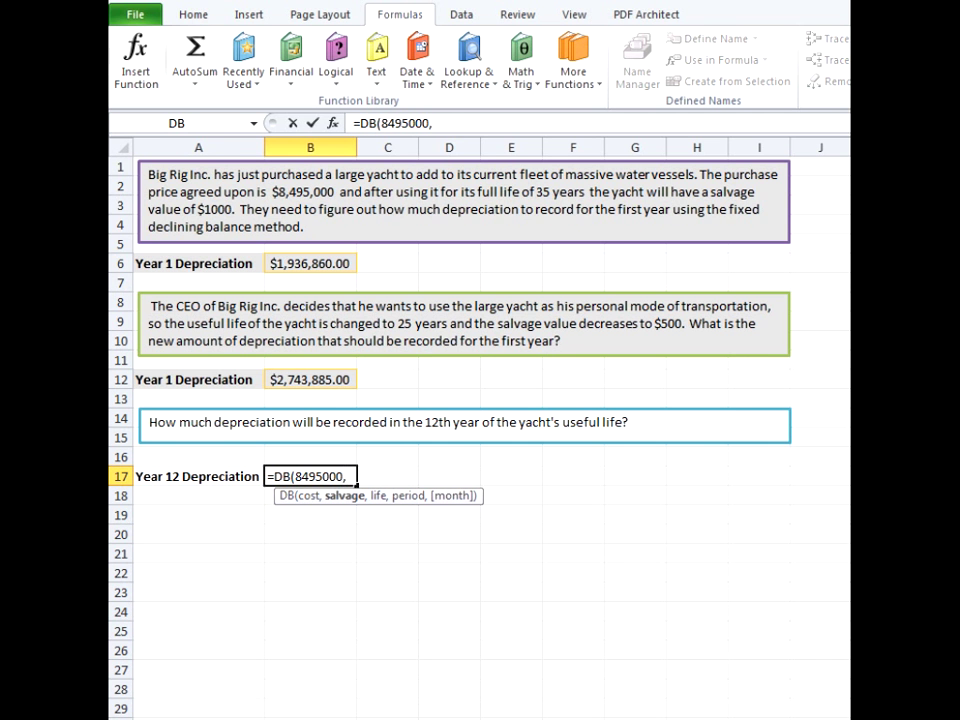
text(500,)
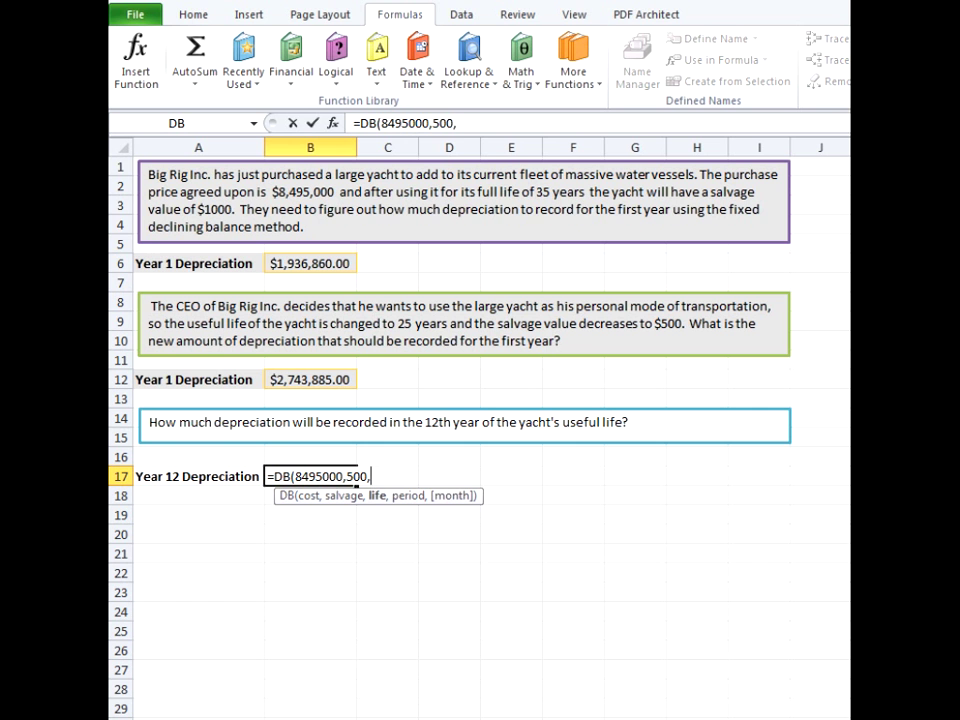
text(25,)
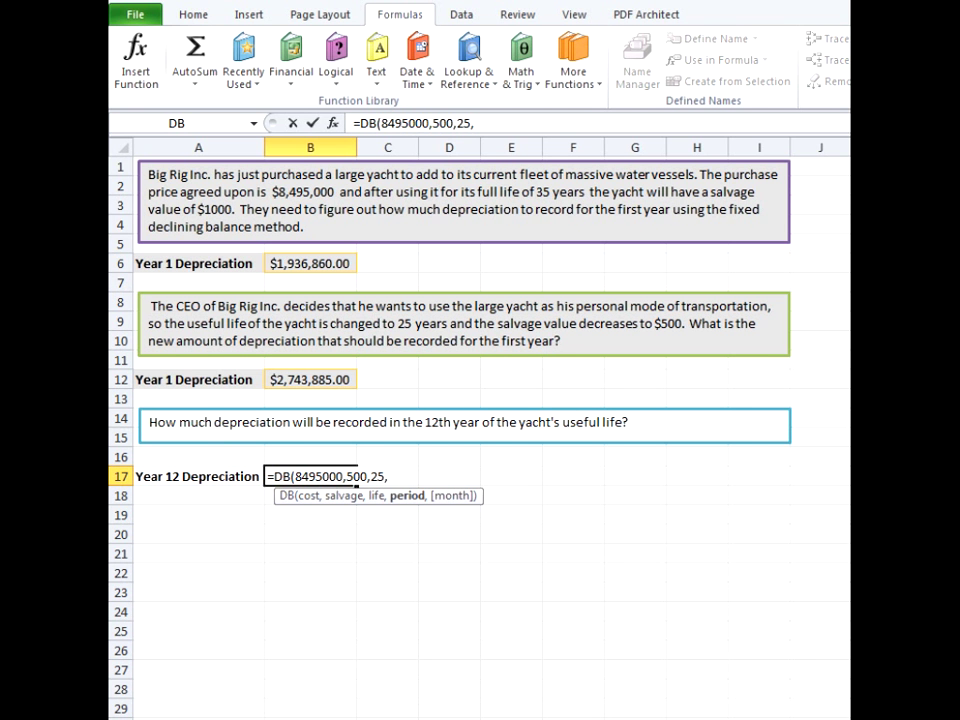
text(12,12)
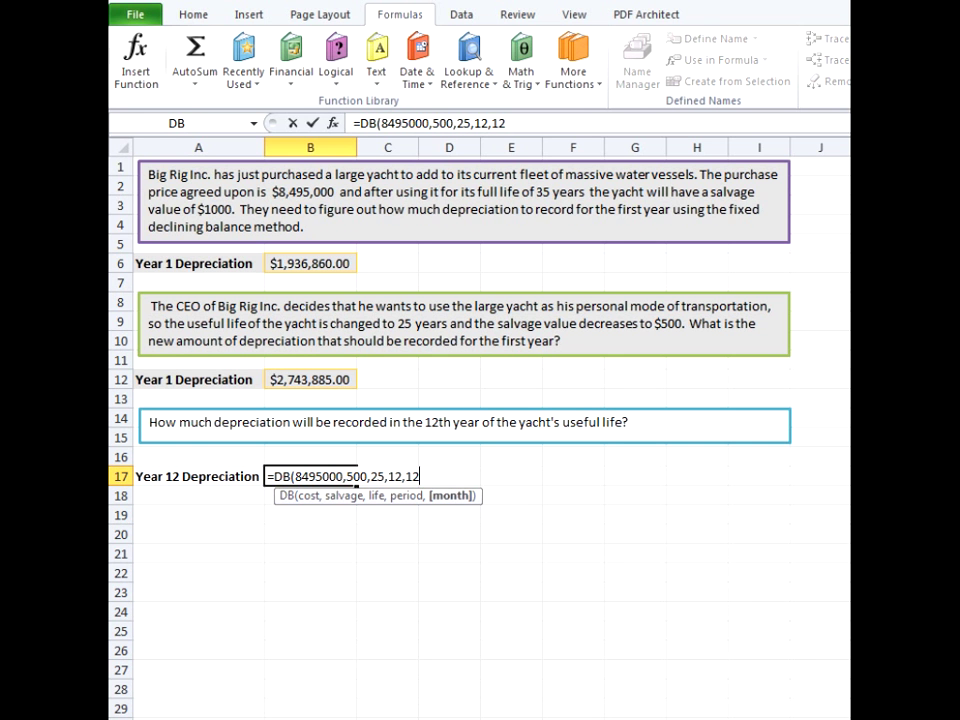
text())
key(Return)
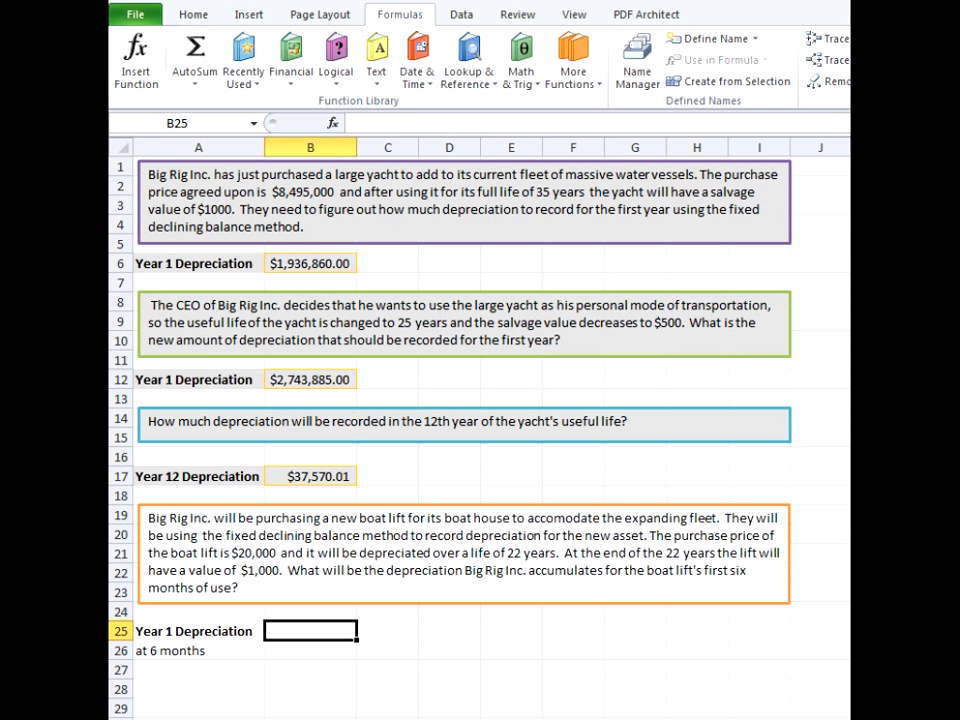
Step: Enter =DB(20000,1000,22,1,6) in B25, giving $1,270.00
text(=DB()
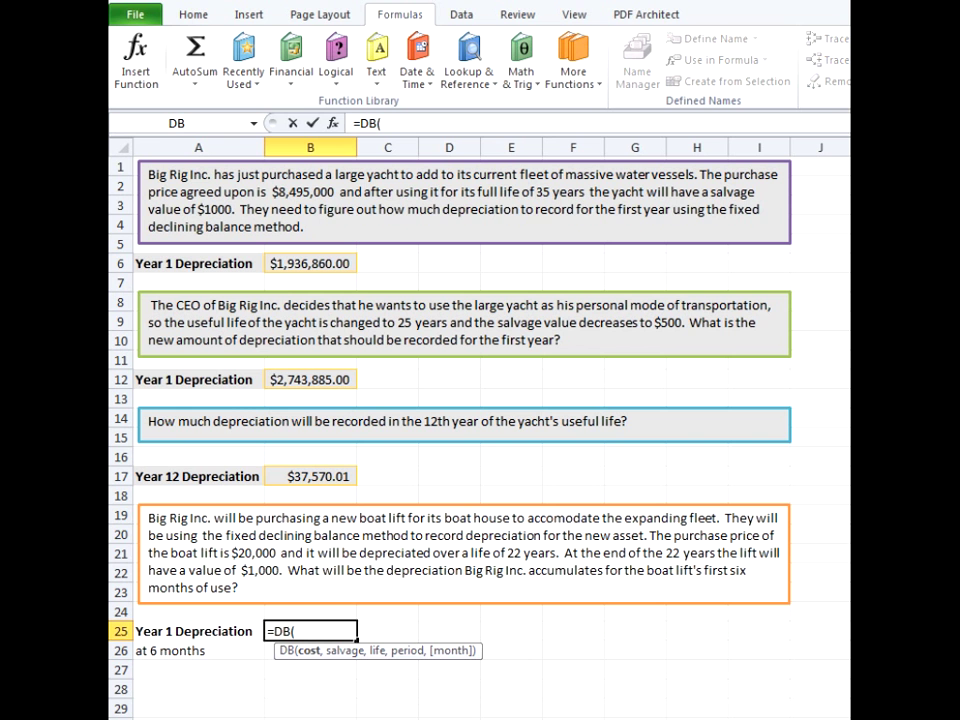
text(20000,)
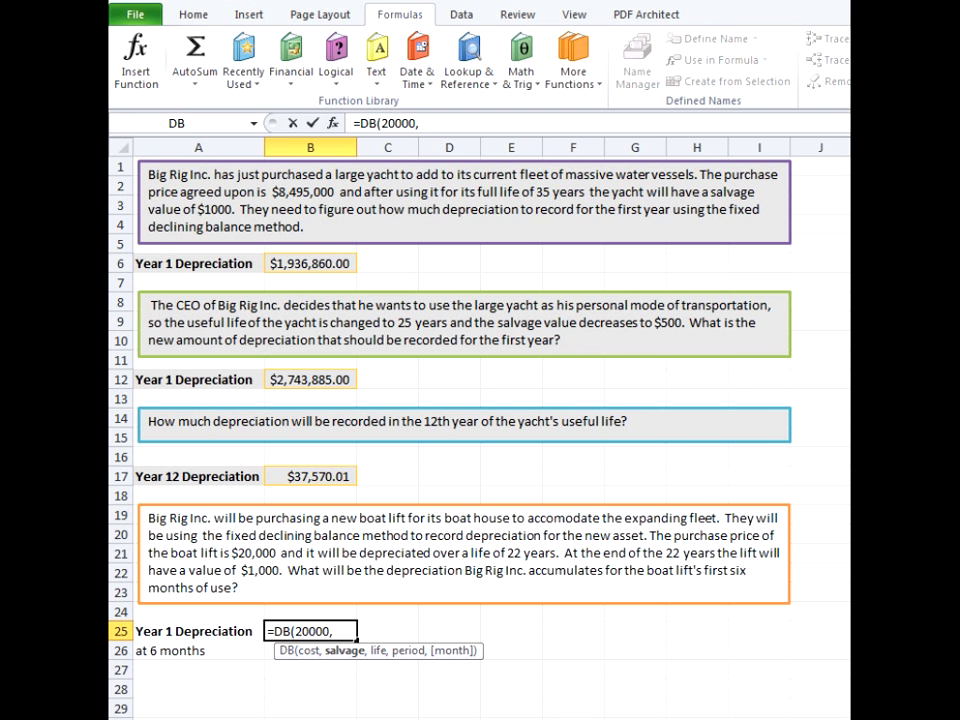
text(1000,)
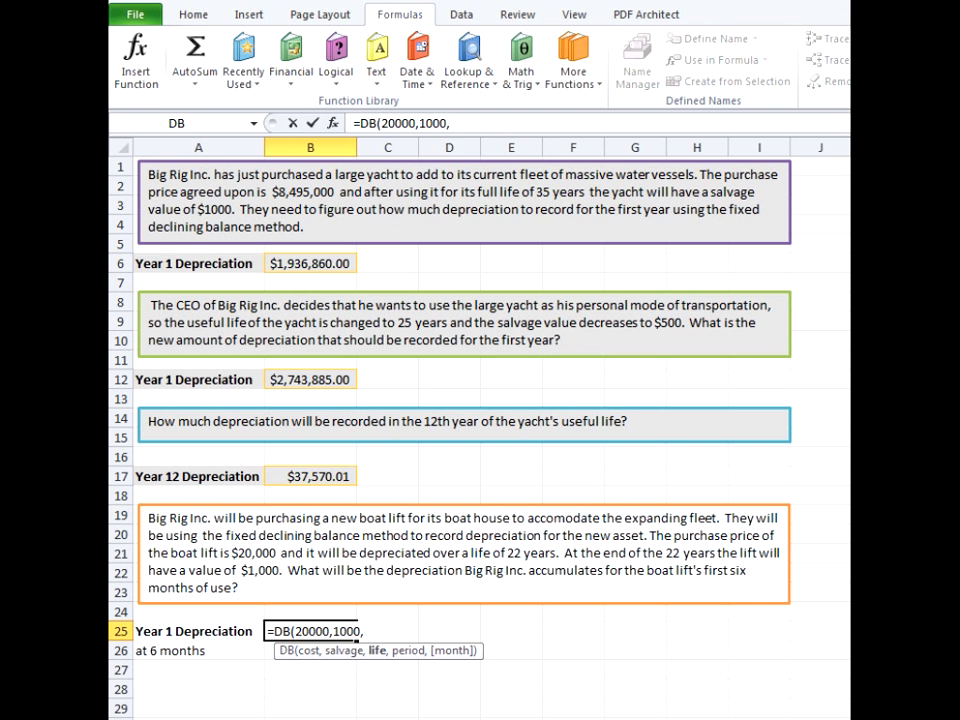
text(22,)
text(1)
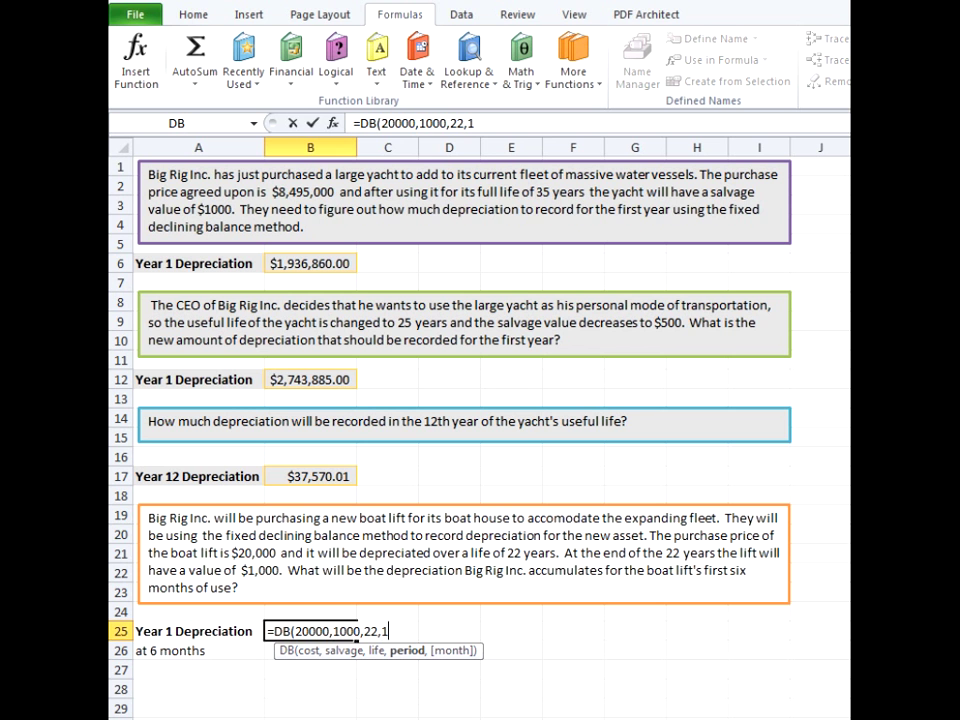
text(,)
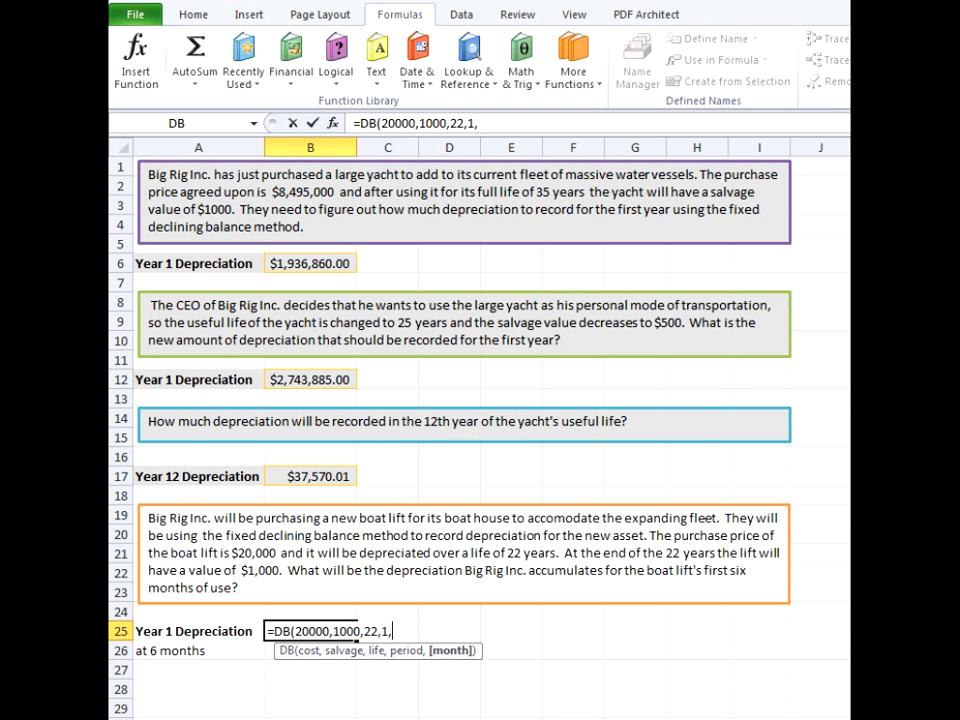
text(6))
key(Return)
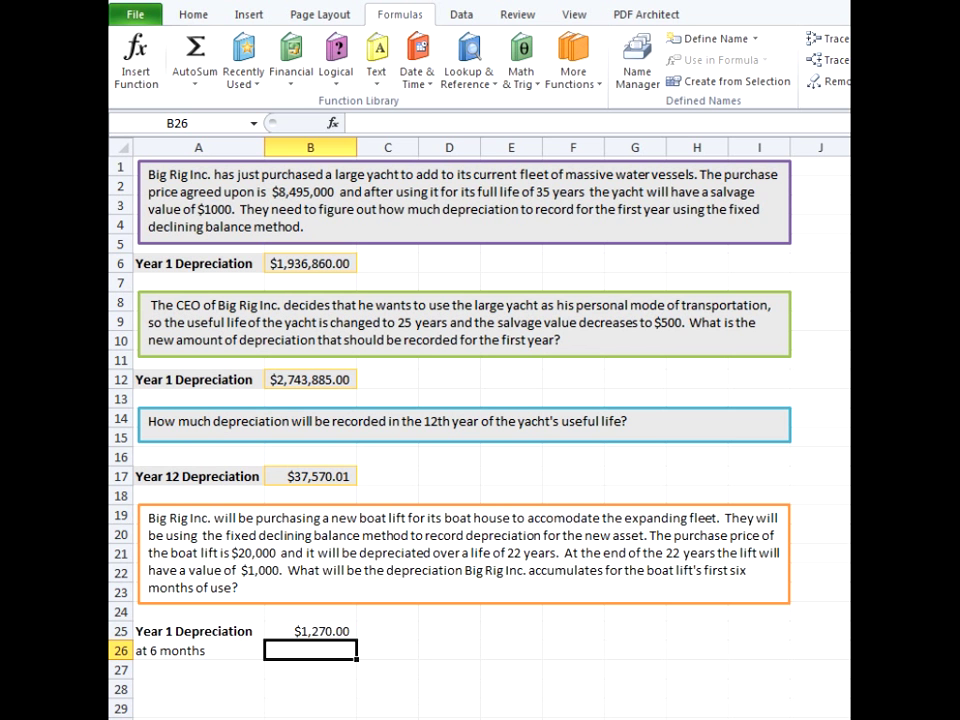
Step: Copy B25's formula into B26 and drop the month 6, making =DB(20000,1000,22,1) = $2,540.00
right_click(345, 631)
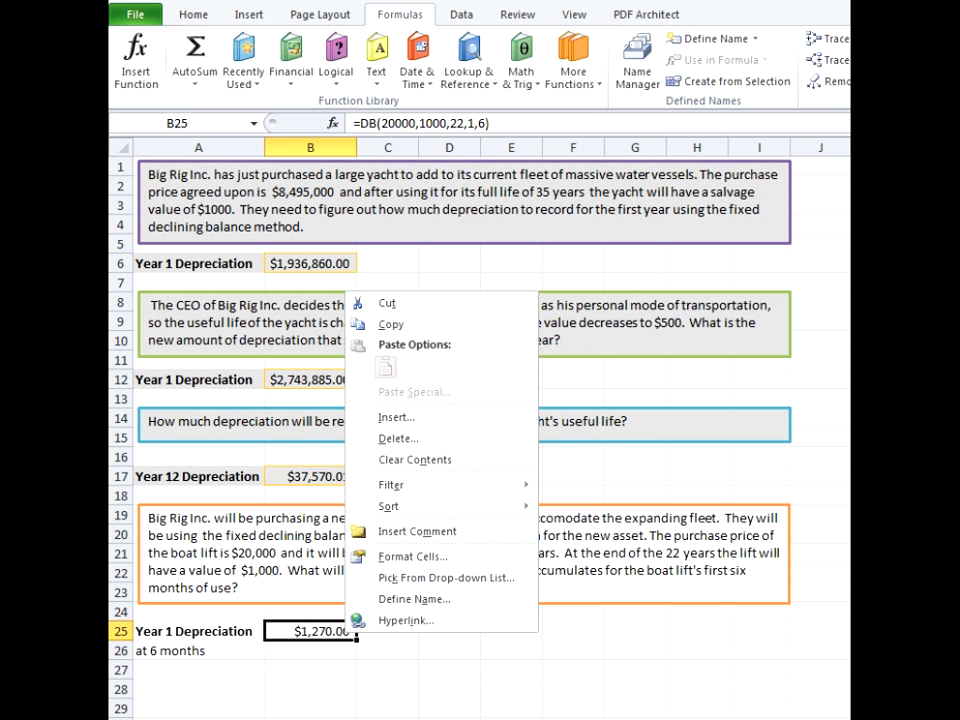
click(390, 323)
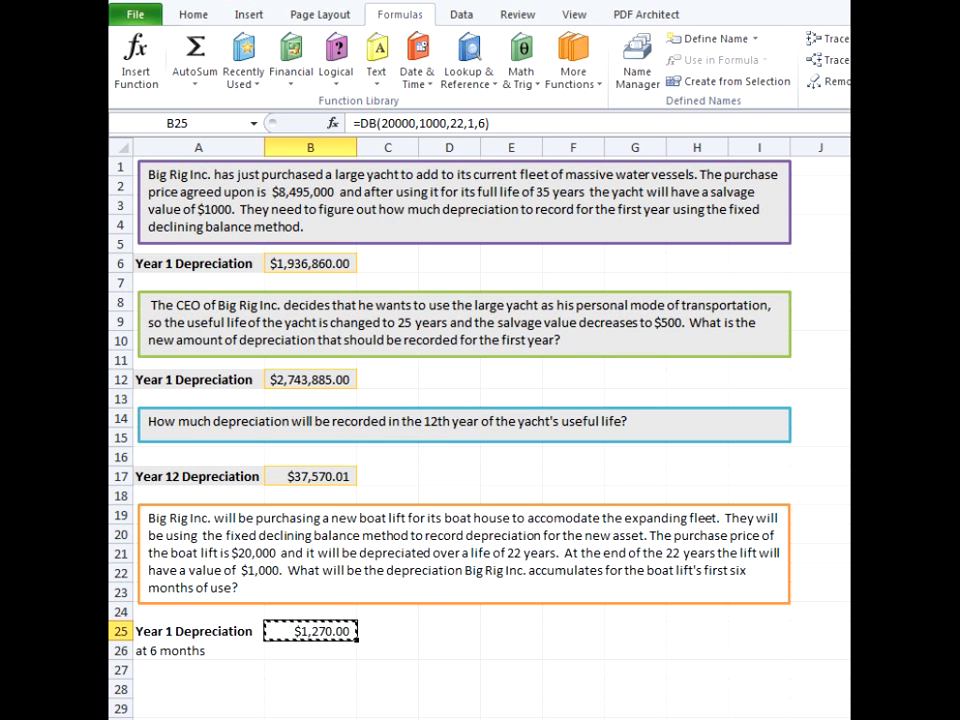
right_click(322, 650)
click(362, 384)
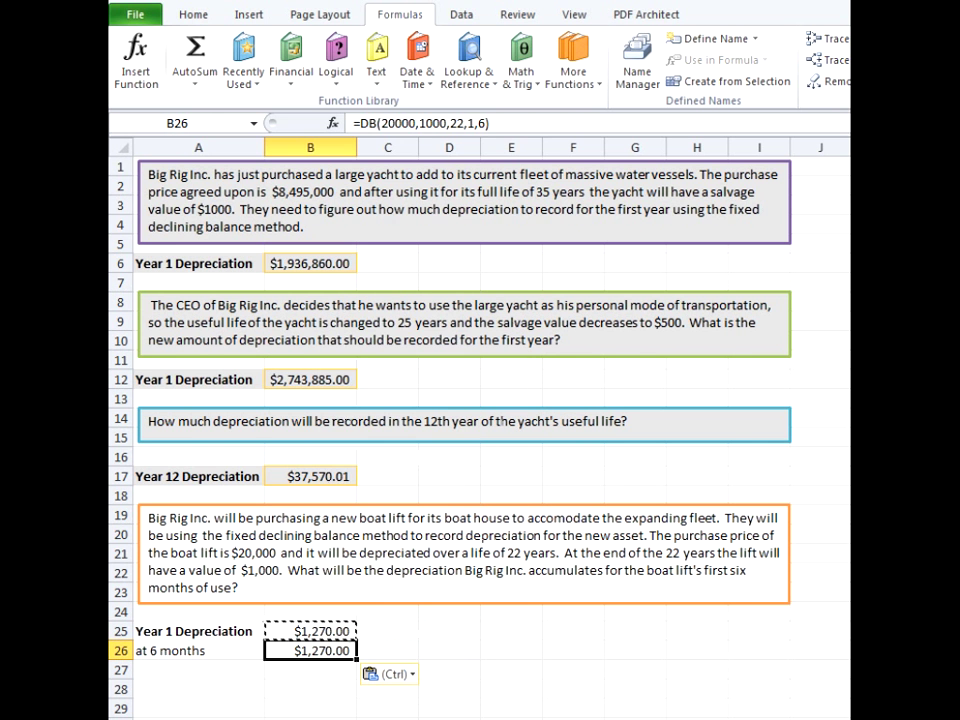
double_click(335, 650)
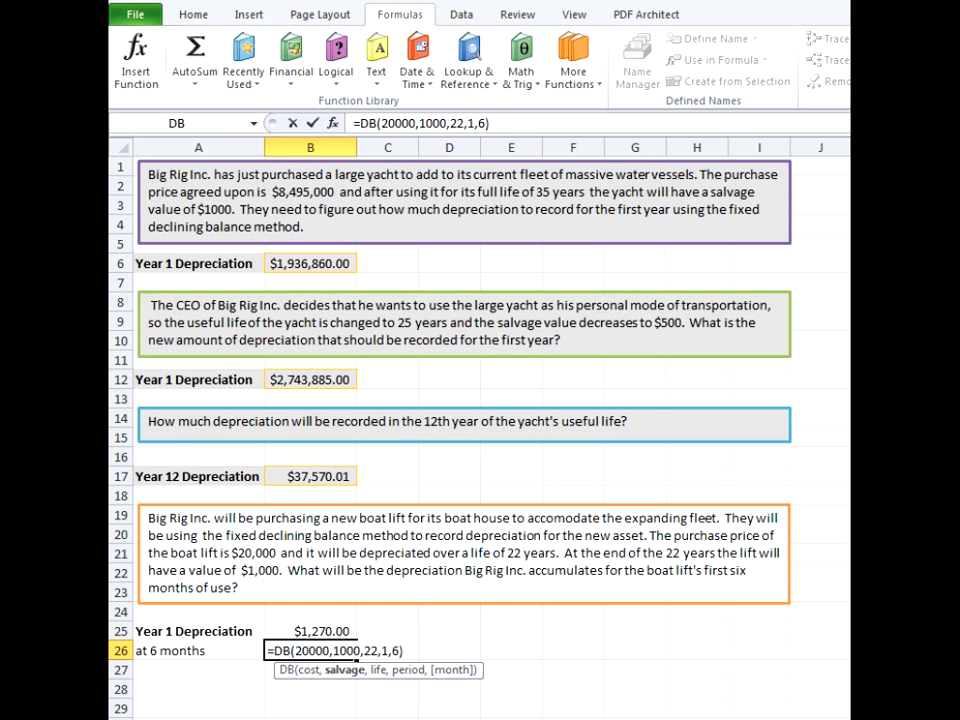
click(397, 650)
key(BackSpace)
key(BackSpace)
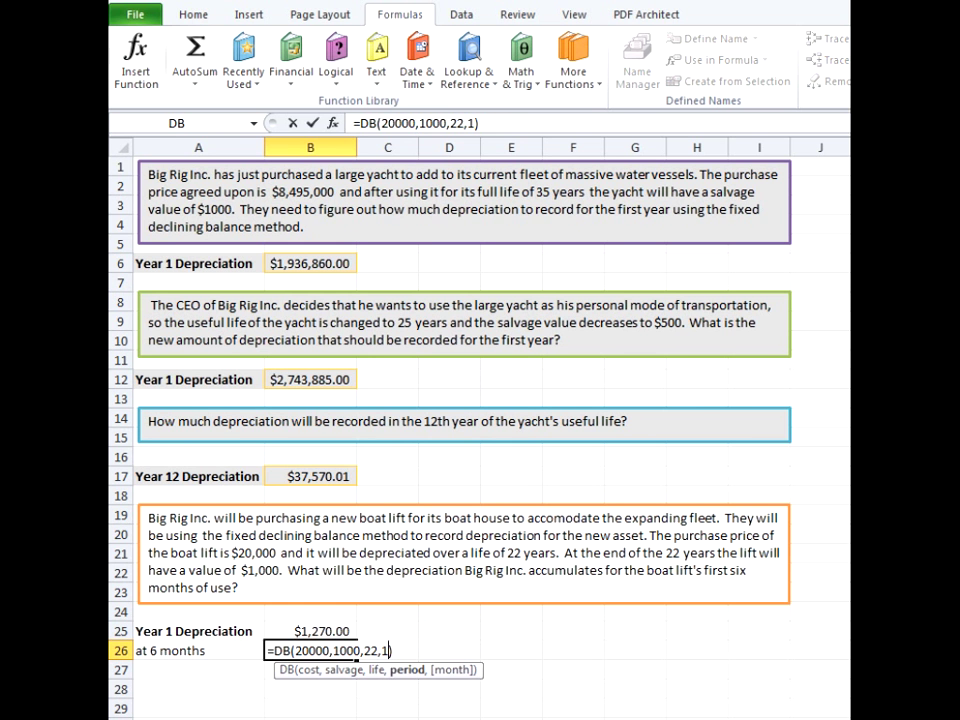
key(Return)
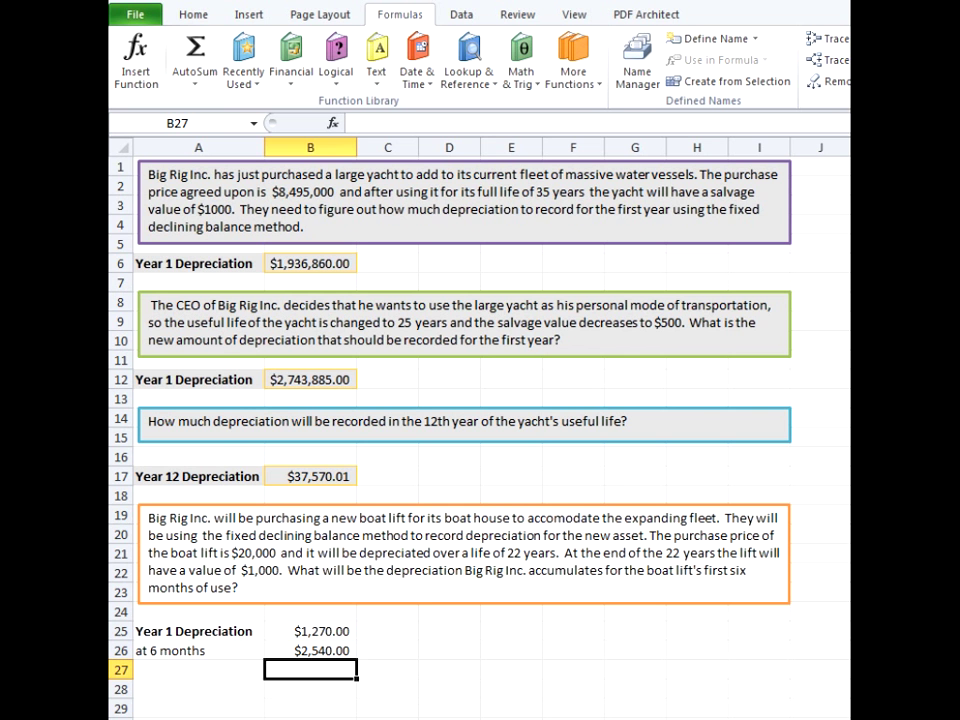
Step: Copy B26's formula into B27 and change the period to 2, making =DB(20000,1000,22,2) = $2,217.42
right_click(345, 650)
click(392, 345)
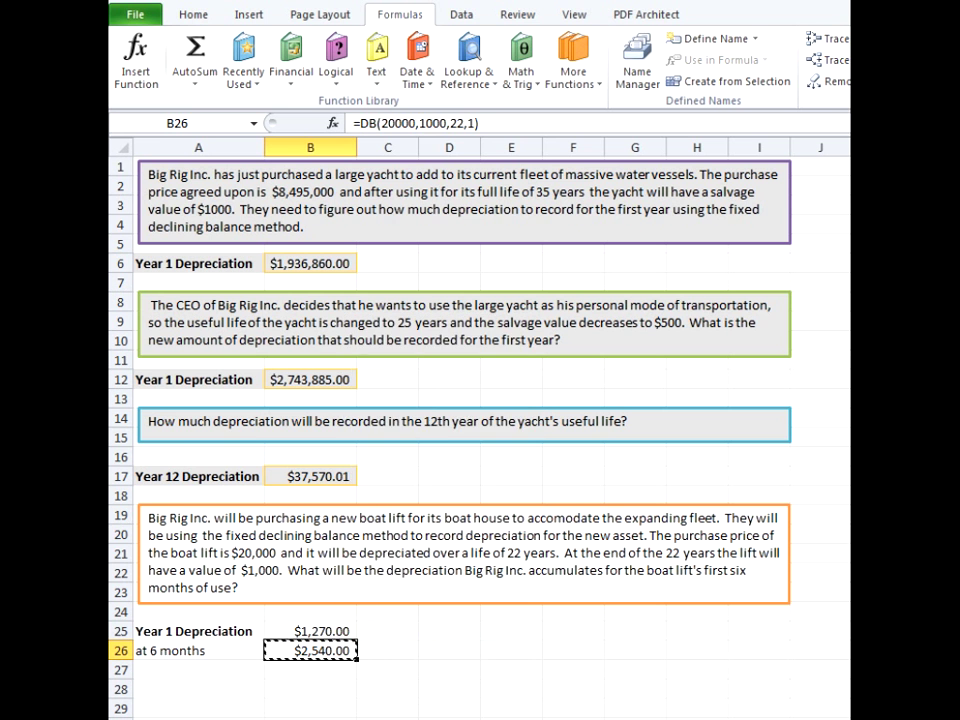
right_click(330, 668)
click(371, 403)
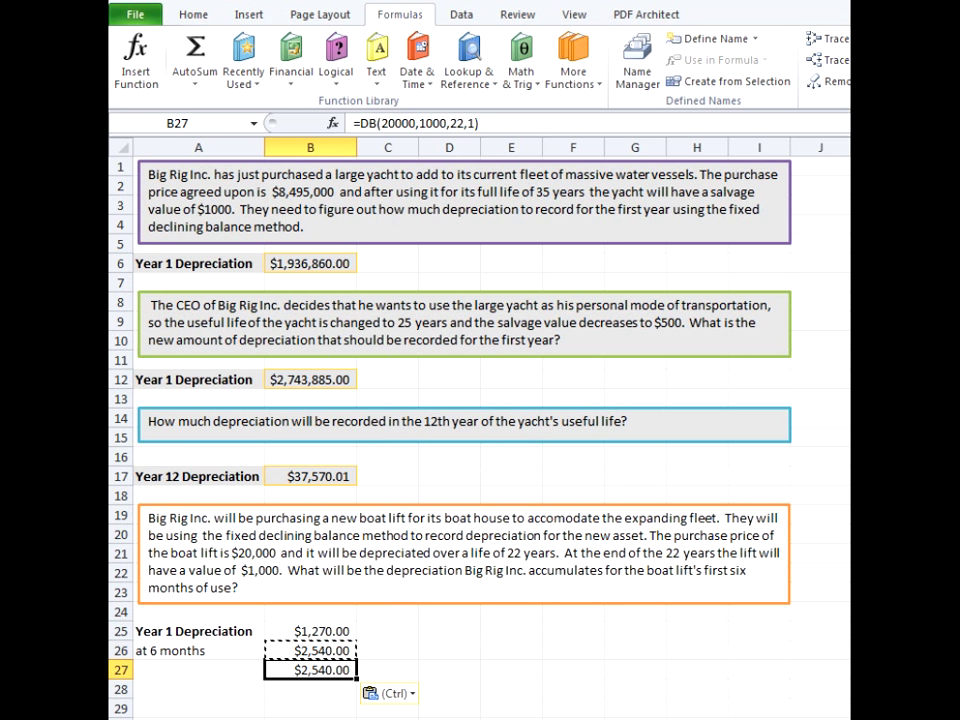
double_click(341, 668)
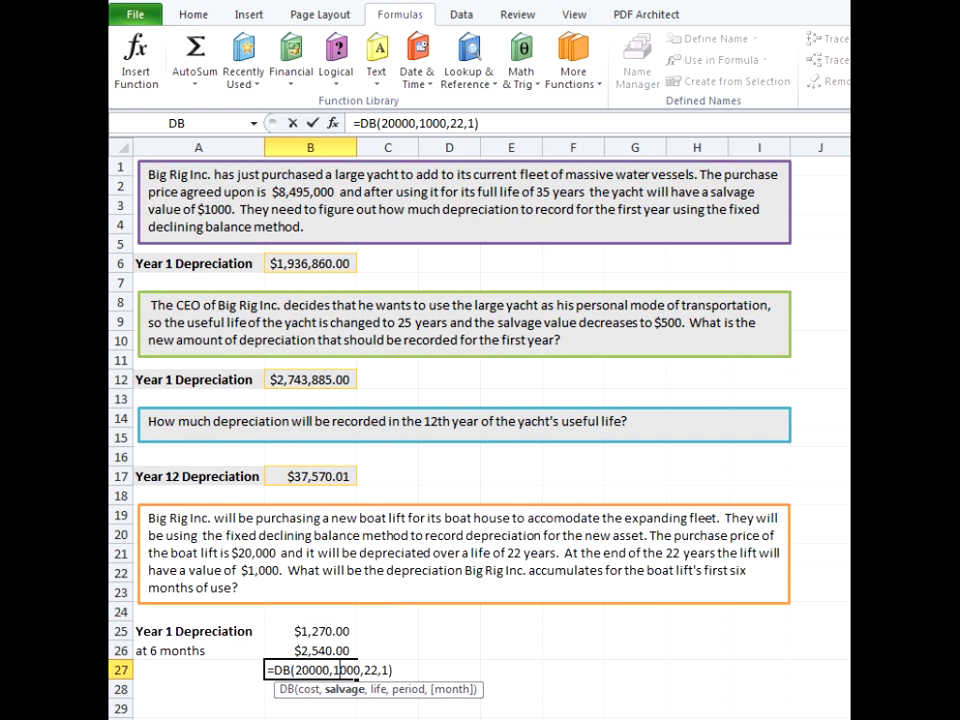
click(387, 669)
key(BackSpace)
text(2)
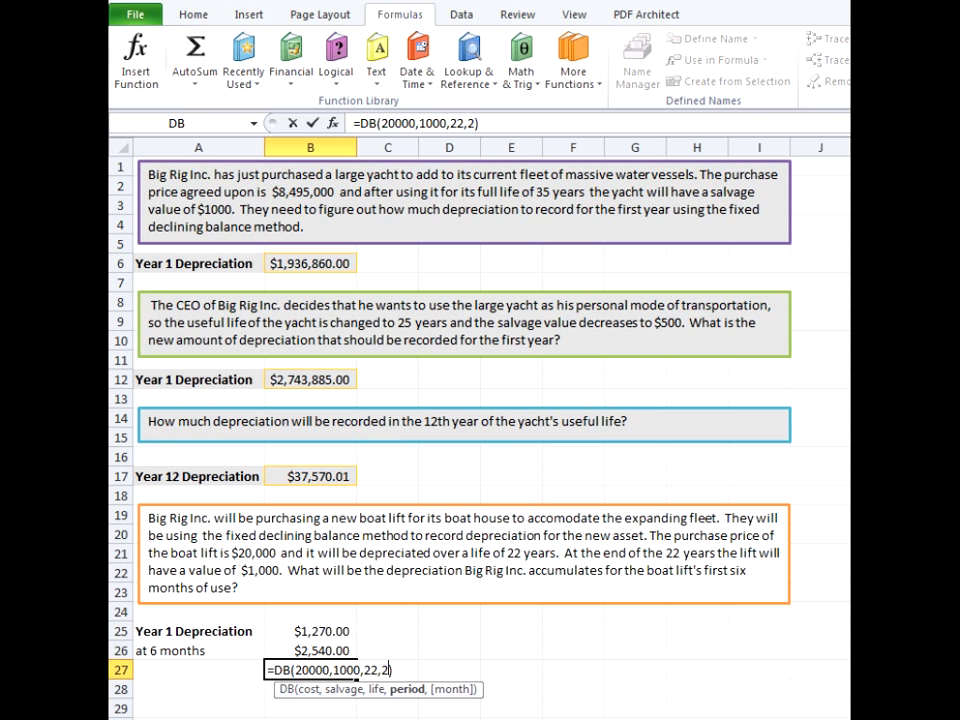
key(Return)
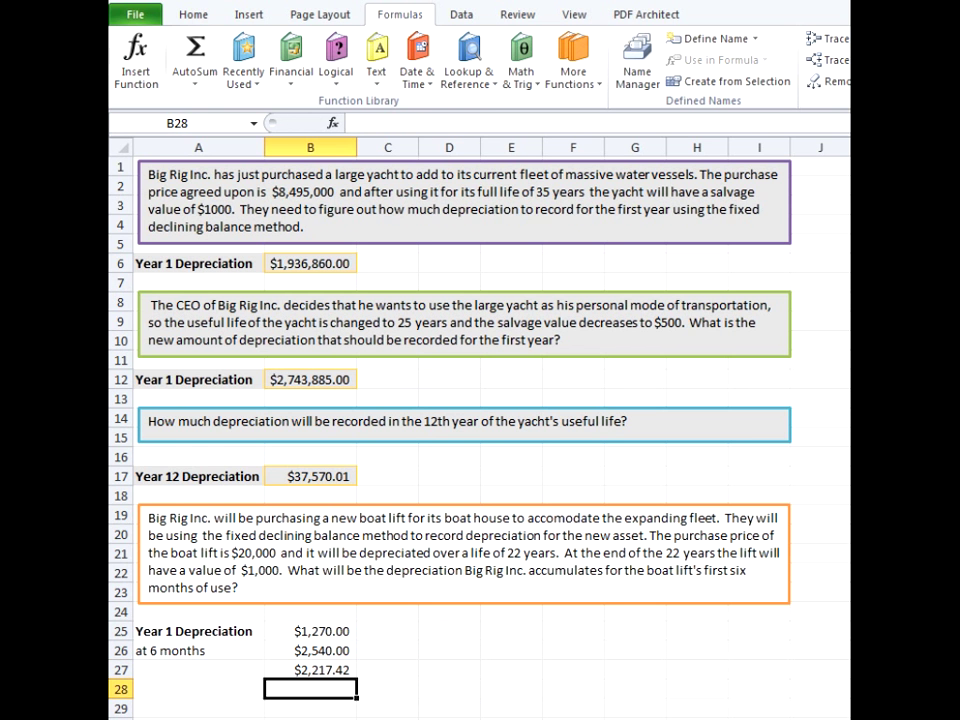
Step: Check the formulas behind B26 and B27
click(310, 650)
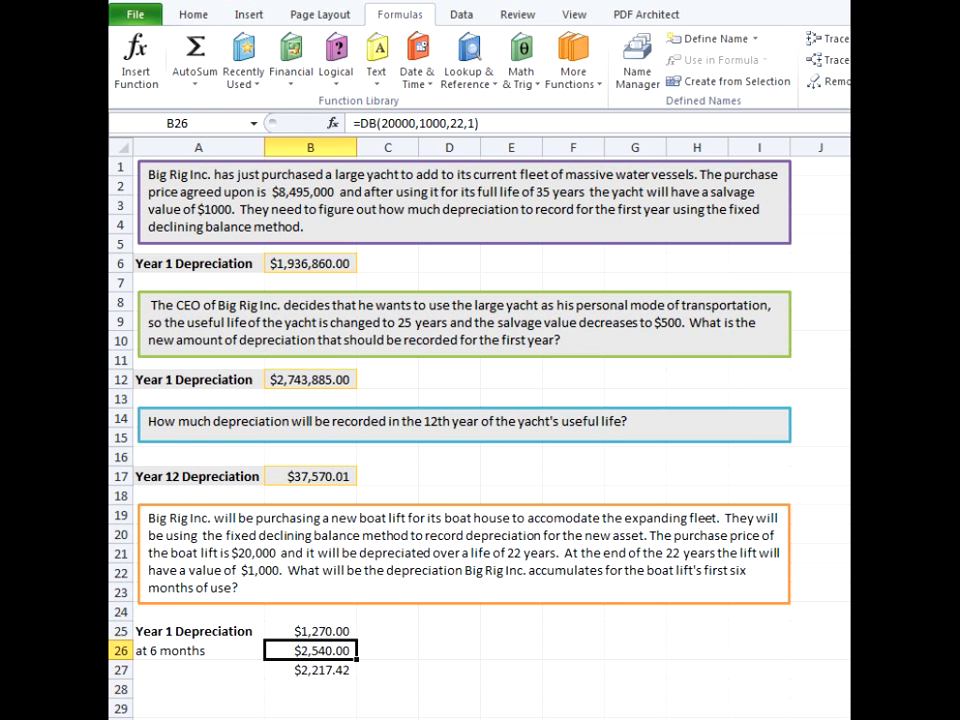
click(310, 669)
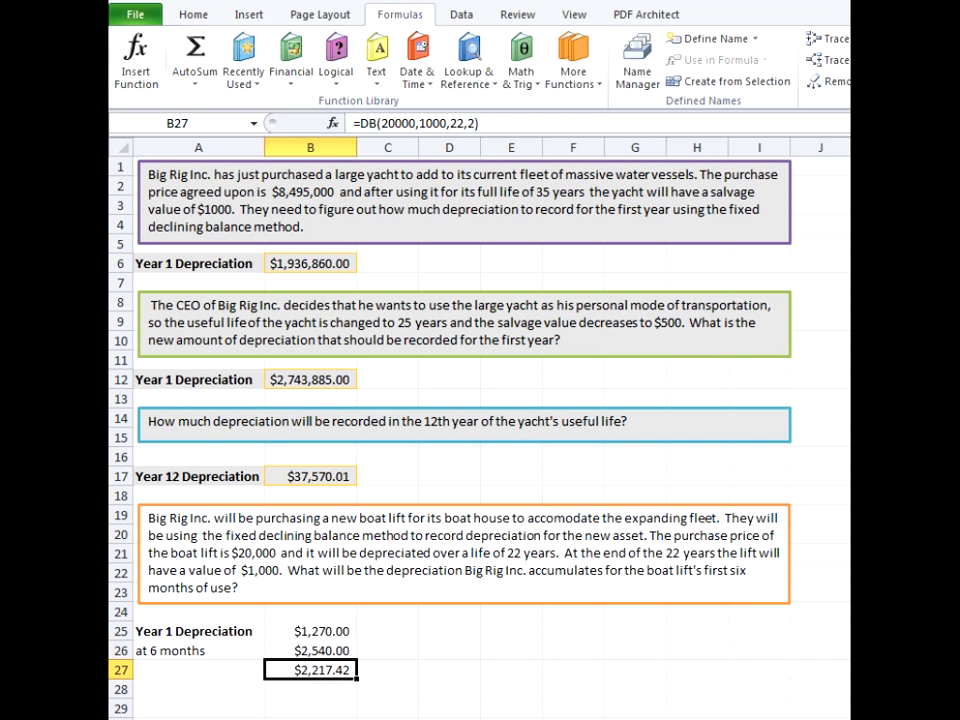
click(387, 669)
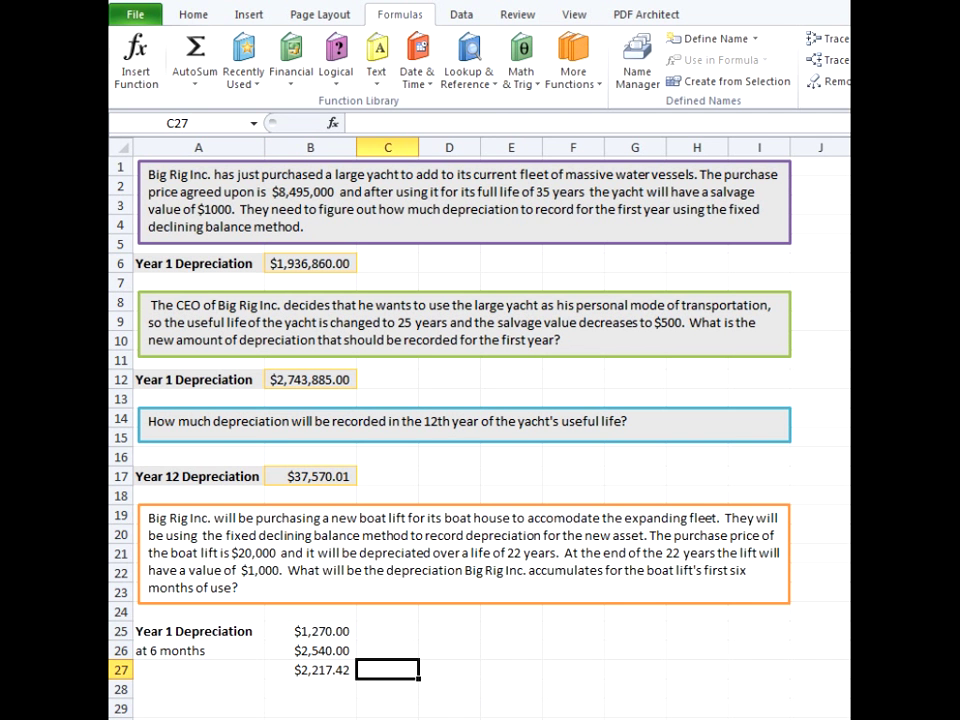